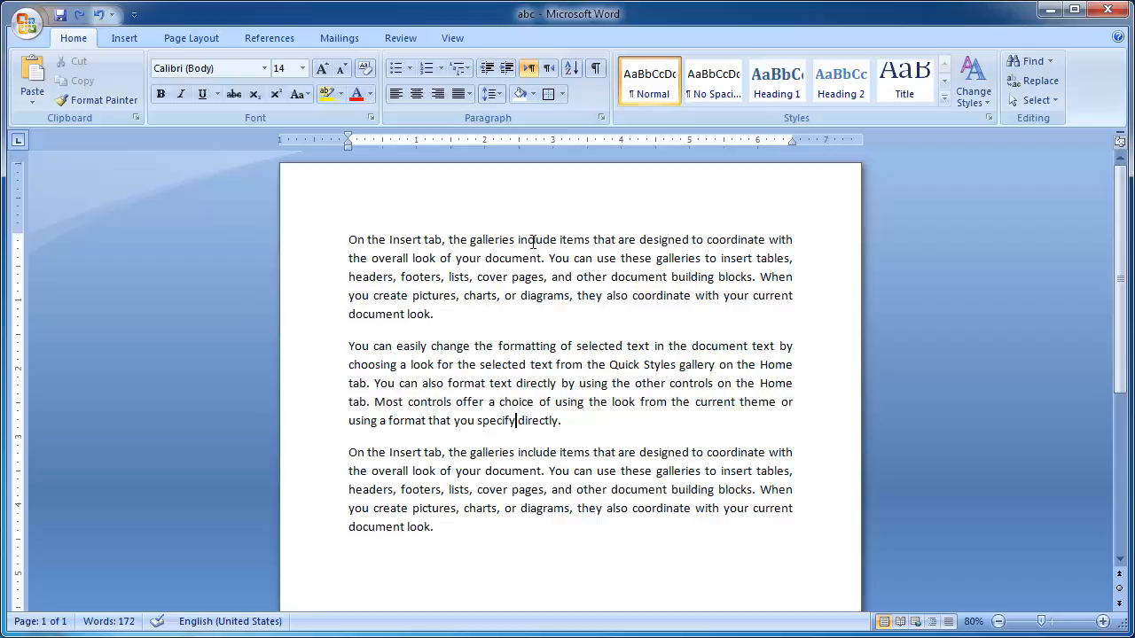
Indent the first line of each of the three paragraphs by 0.5 inch
{"action": "left_click", "coordinate": [350, 240]}
{"action": "key", "text": "Tab"}
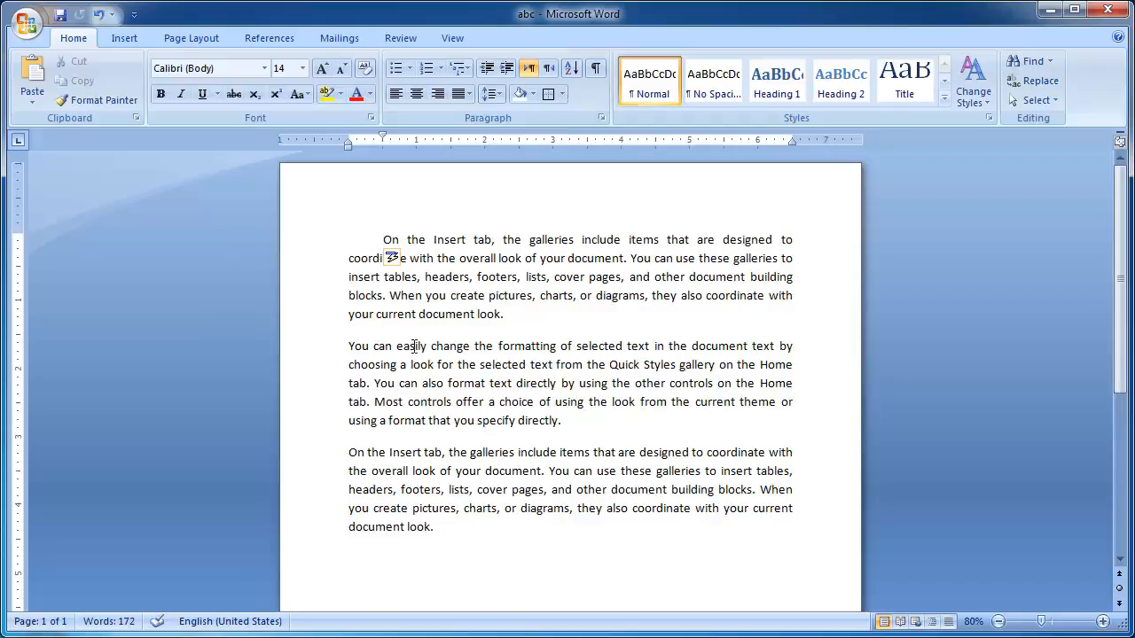
{"action": "key", "text": "ctrl+Down"}
{"action": "key", "text": "Tab"}
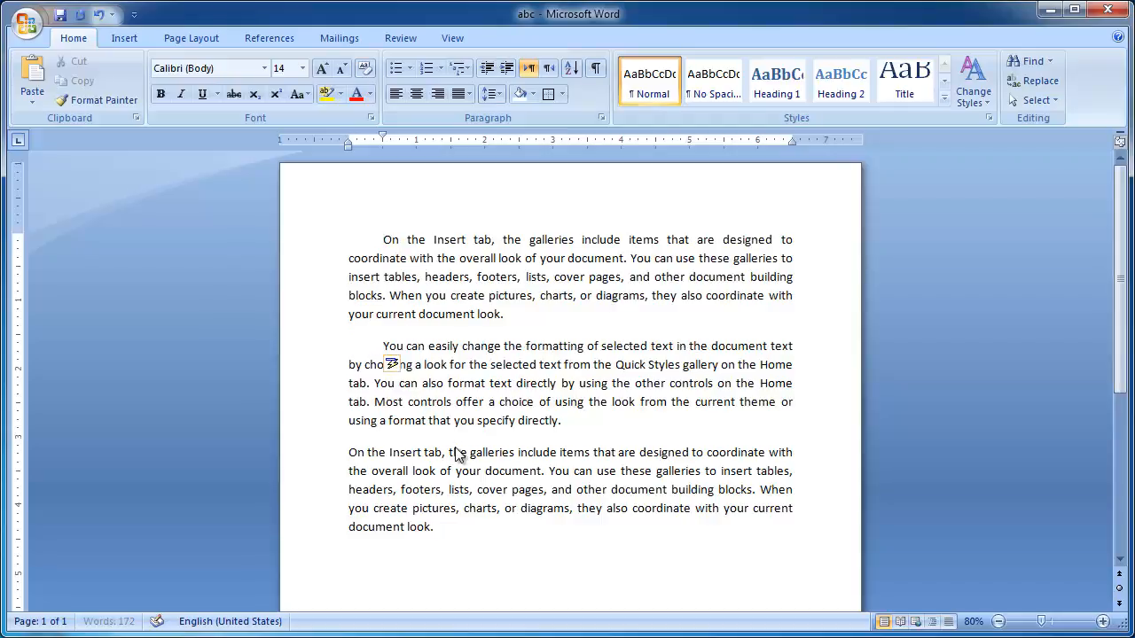
{"action": "key", "text": "ctrl+Down"}
{"action": "key", "text": "Tab"}
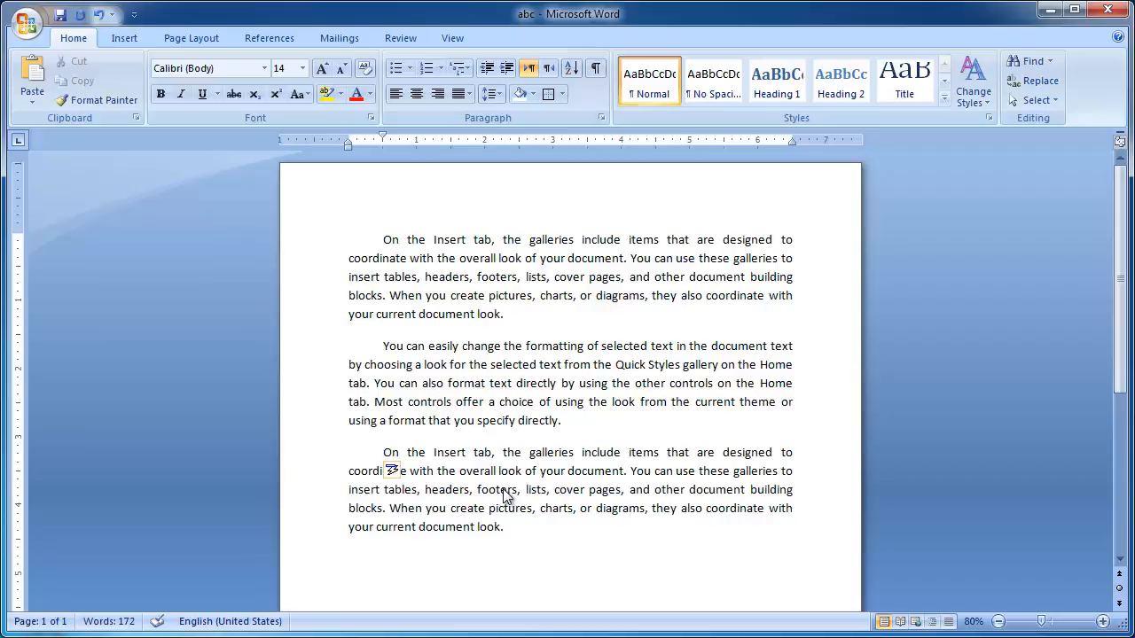
Undo the first-line indents on all three paragraphs
{"action": "key", "text": "ctrl+z"}
{"action": "key", "text": "ctrl+z"}
{"action": "key", "text": "ctrl+z"}
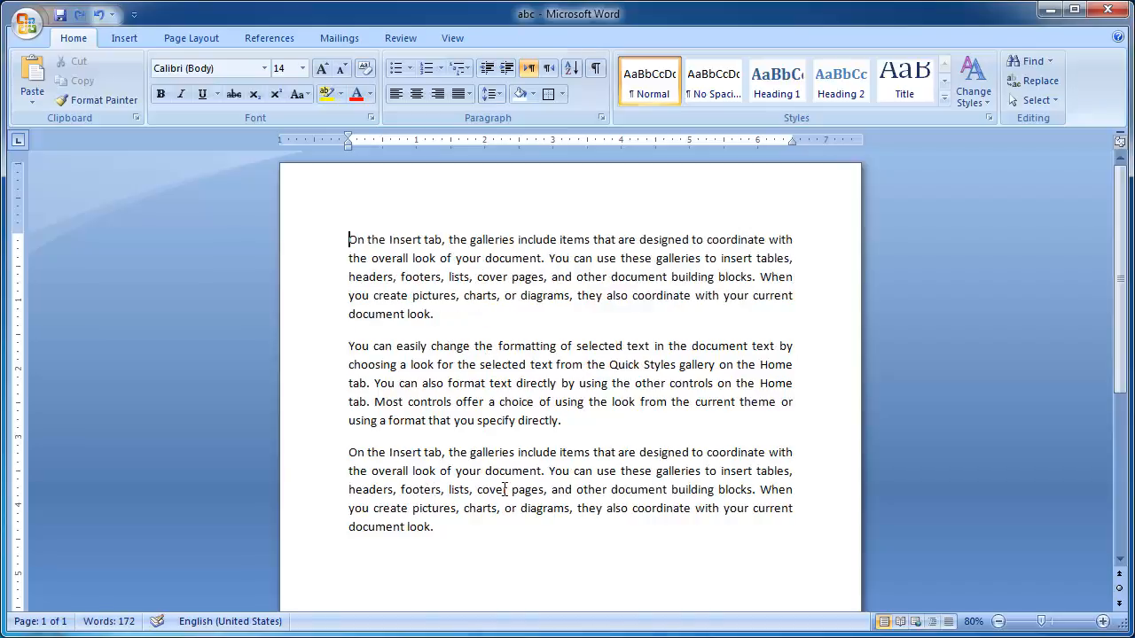
Try a whole-paragraph indent and a first-line indent on the first paragraph, removing each one
{"action": "left_click", "coordinate": [505, 66]}
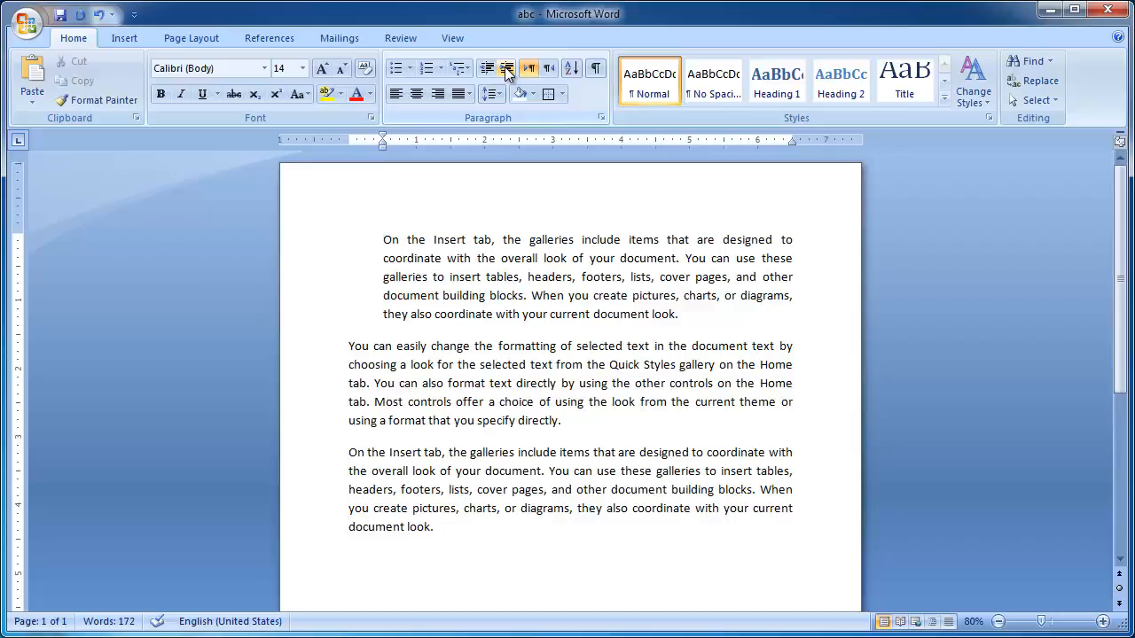
{"action": "left_click", "coordinate": [487, 69]}
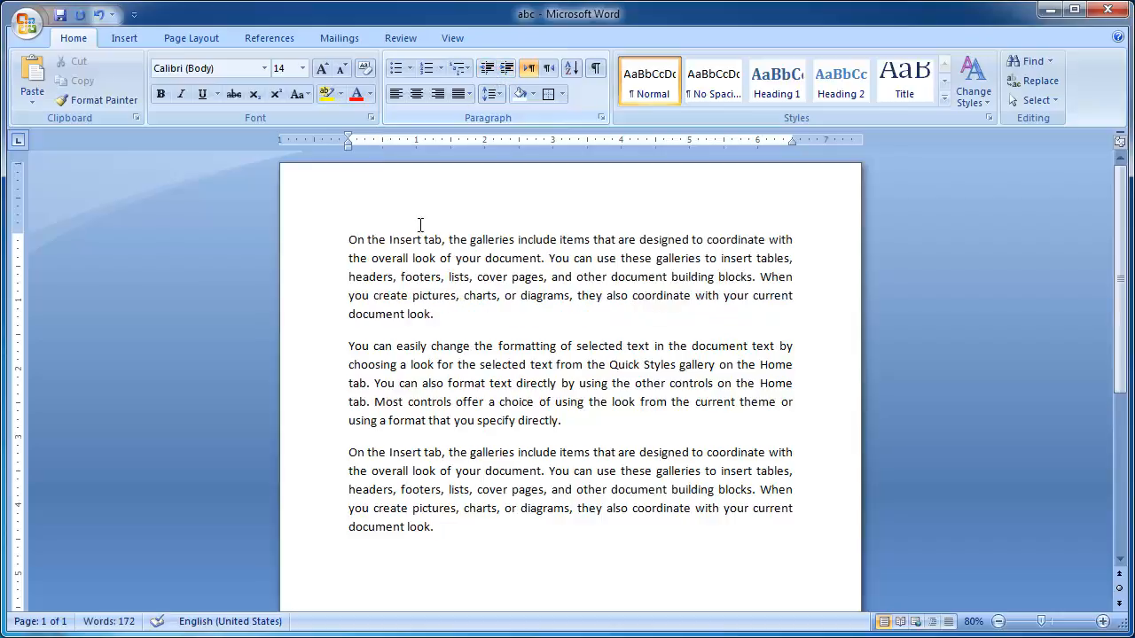
{"action": "key", "text": "Tab"}
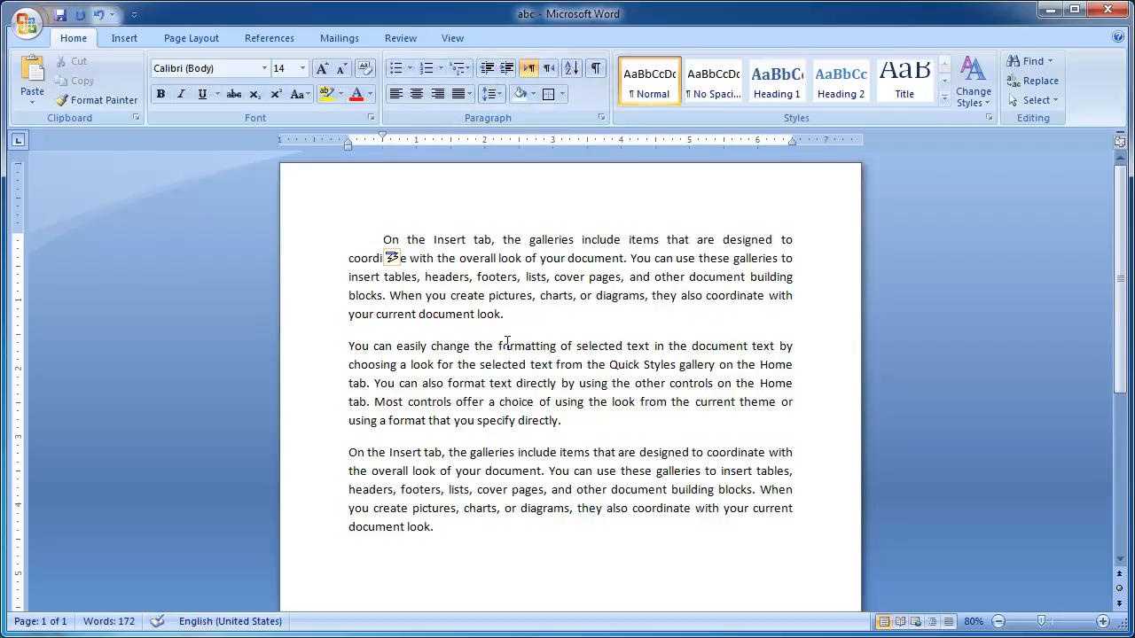
{"action": "key", "text": "BackSpace"}
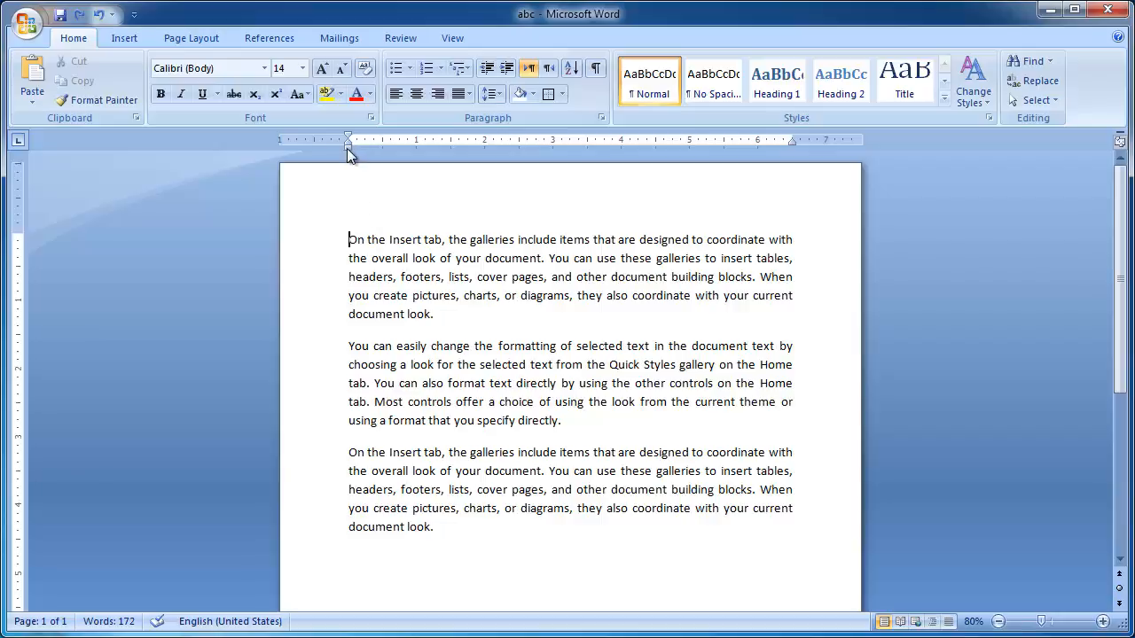
Try shifting the first paragraph's left indent to about 0.3 inch on the ruler, and undo the shift
{"action": "left_click_drag", "start_coordinate": [347, 148], "coordinate": [370, 148]}
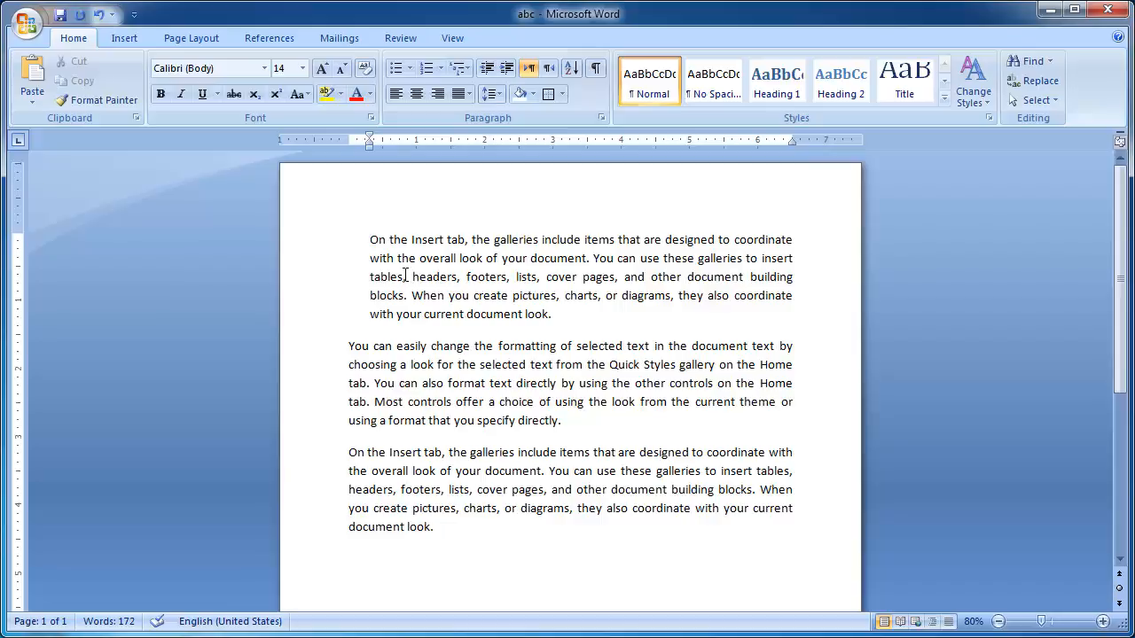
{"action": "key", "text": "ctrl+z"}
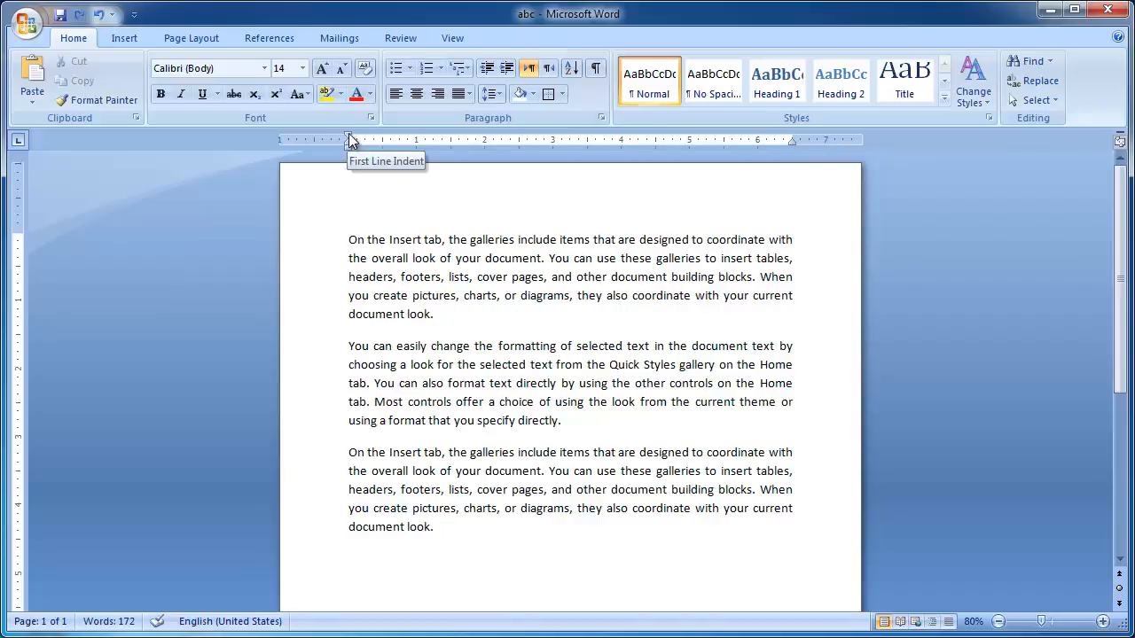
Set a 1-inch first-line indent on the first and second paragraphs using the ruler's indent marker
{"action": "left_click_drag", "start_coordinate": [350, 140], "coordinate": [416, 139]}
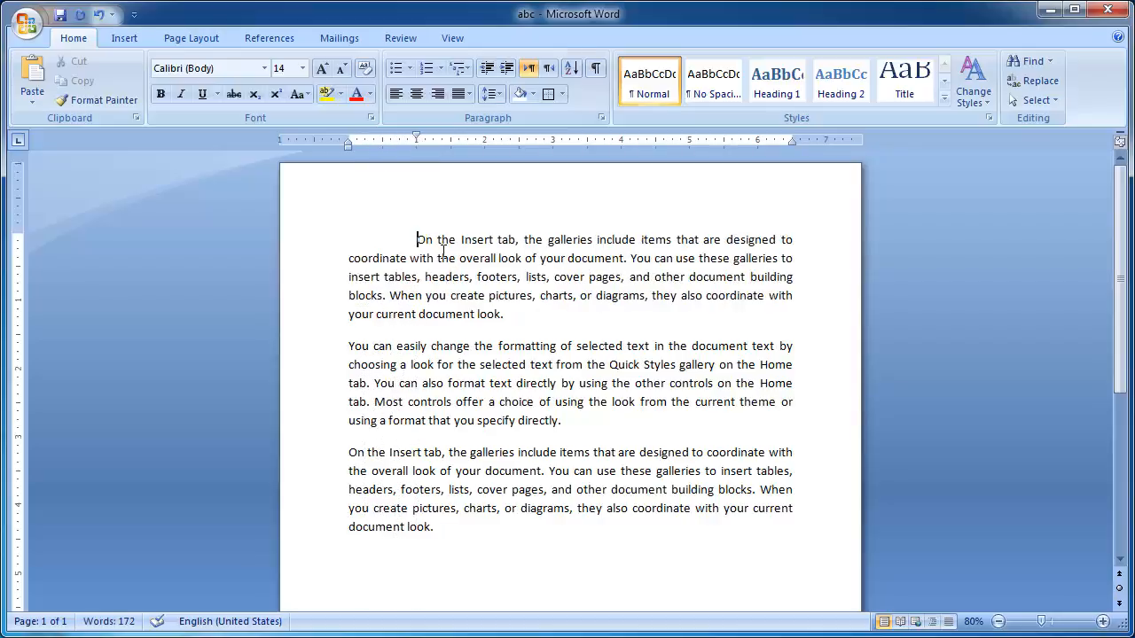
{"action": "left_click", "coordinate": [350, 346]}
{"action": "left_click_drag", "start_coordinate": [351, 142], "coordinate": [416, 142]}
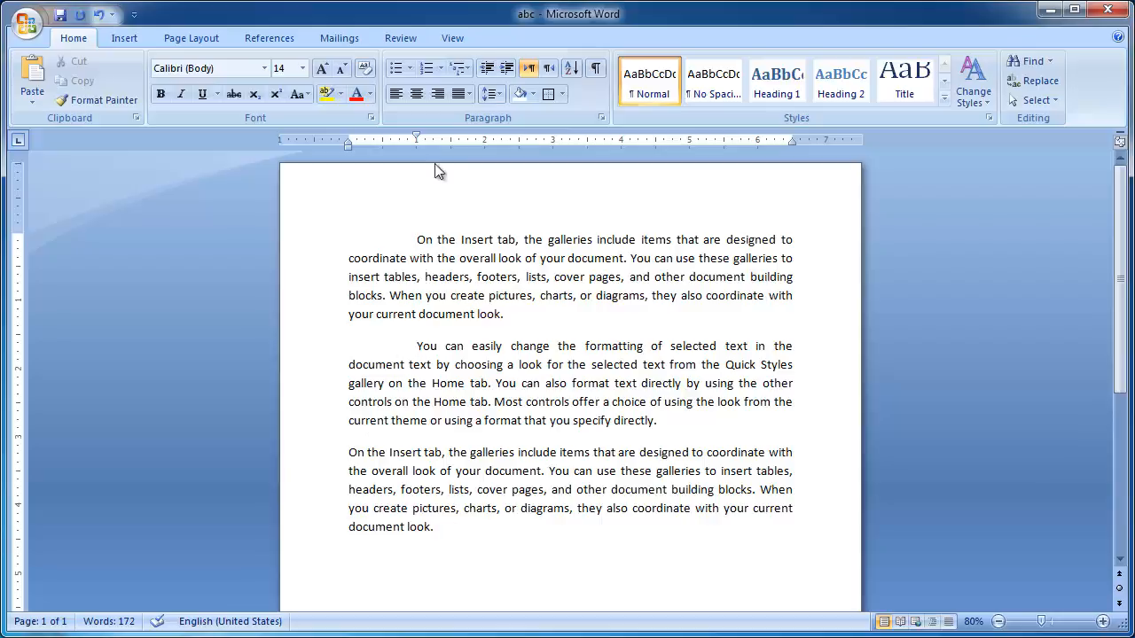
Try entering left-to-right filler text on a line below the third paragraph, and delete it
{"action": "left_click", "coordinate": [530, 69]}
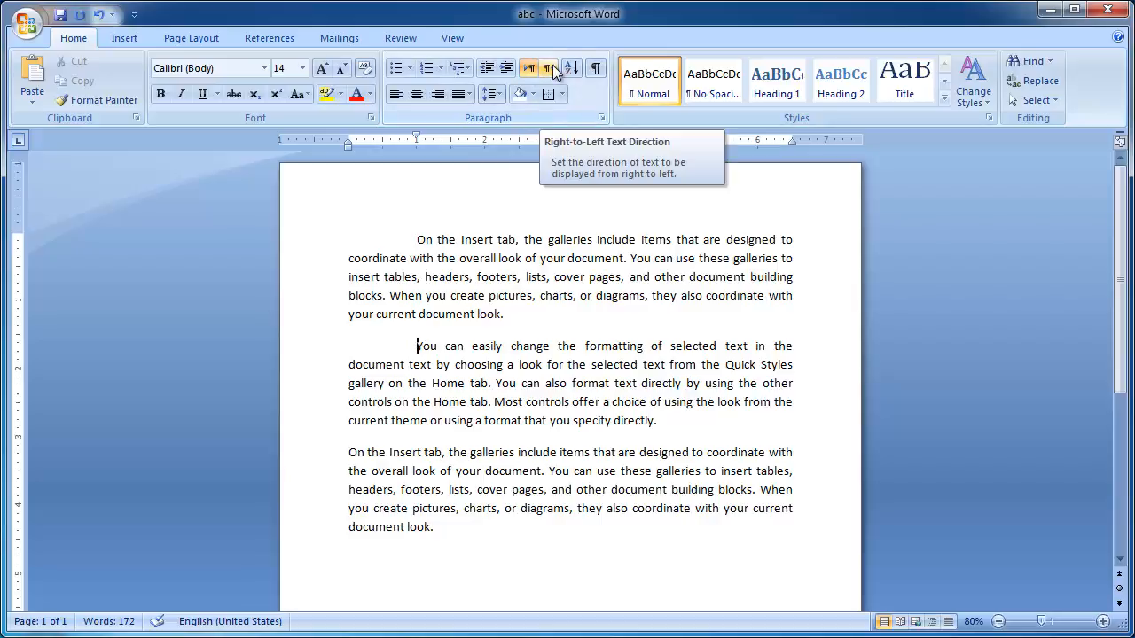
{"action": "left_click", "coordinate": [456, 524]}
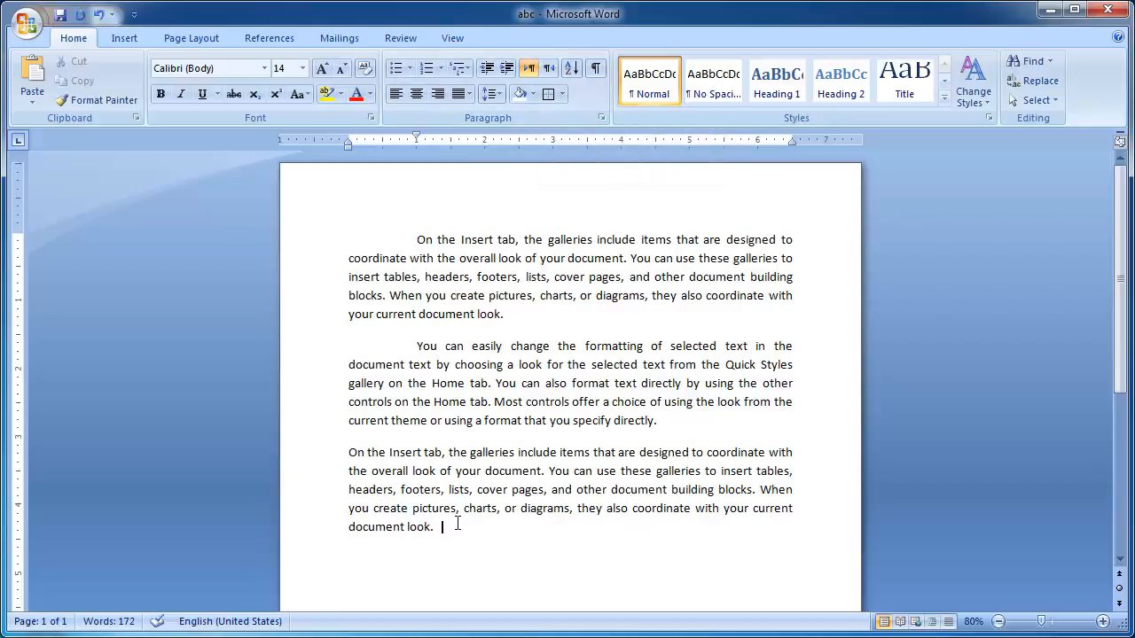
{"action": "key", "text": "Return"}
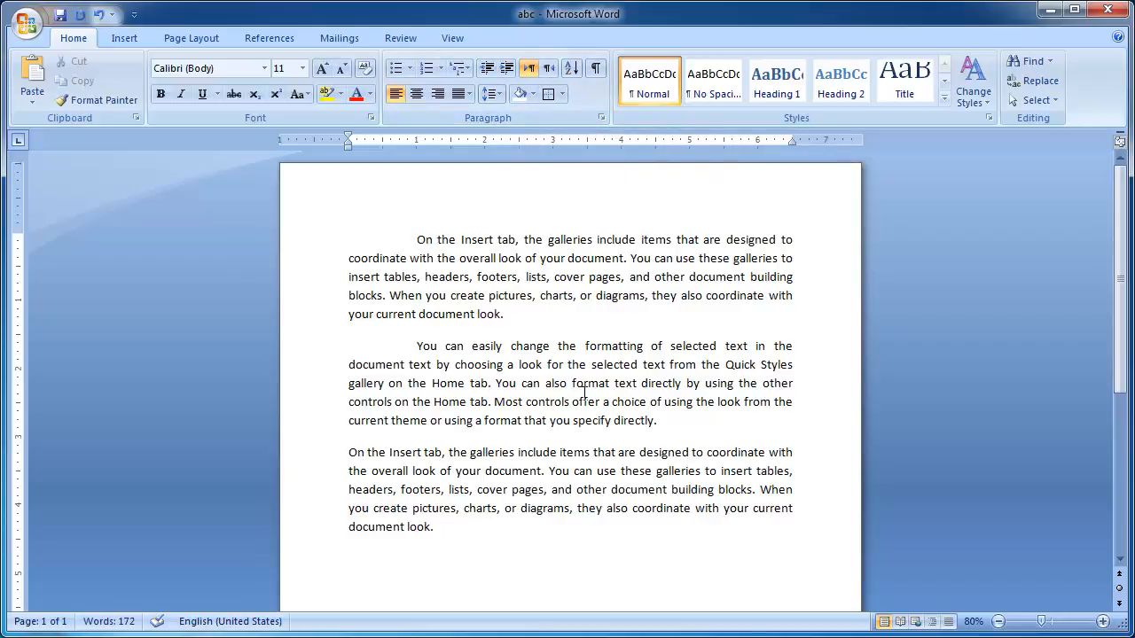
{"action": "type", "text": "thehdsjkdsjfslkdf"}
{"action": "key", "text": "BackSpace"}
{"action": "key", "text": "BackSpace"}
{"action": "key", "text": "BackSpace"}
{"action": "key", "text": "BackSpace"}
{"action": "key", "text": "BackSpace"}
{"action": "key", "text": "BackSpace"}
{"action": "key", "text": "BackSpace"}
{"action": "key", "text": "BackSpace"}
{"action": "key", "text": "BackSpace"}
{"action": "key", "text": "BackSpace"}
{"action": "key", "text": "BackSpace"}
{"action": "key", "text": "BackSpace"}
{"action": "key", "text": "BackSpace"}
{"action": "key", "text": "BackSpace"}
{"action": "key", "text": "BackSpace"}
{"action": "key", "text": "BackSpace"}
{"action": "key", "text": "BackSpace"}
Set the empty line's text direction to right-to-left and enter "The quick brown"
{"action": "left_click", "coordinate": [551, 71]}
{"action": "type", "text": "The quic"}
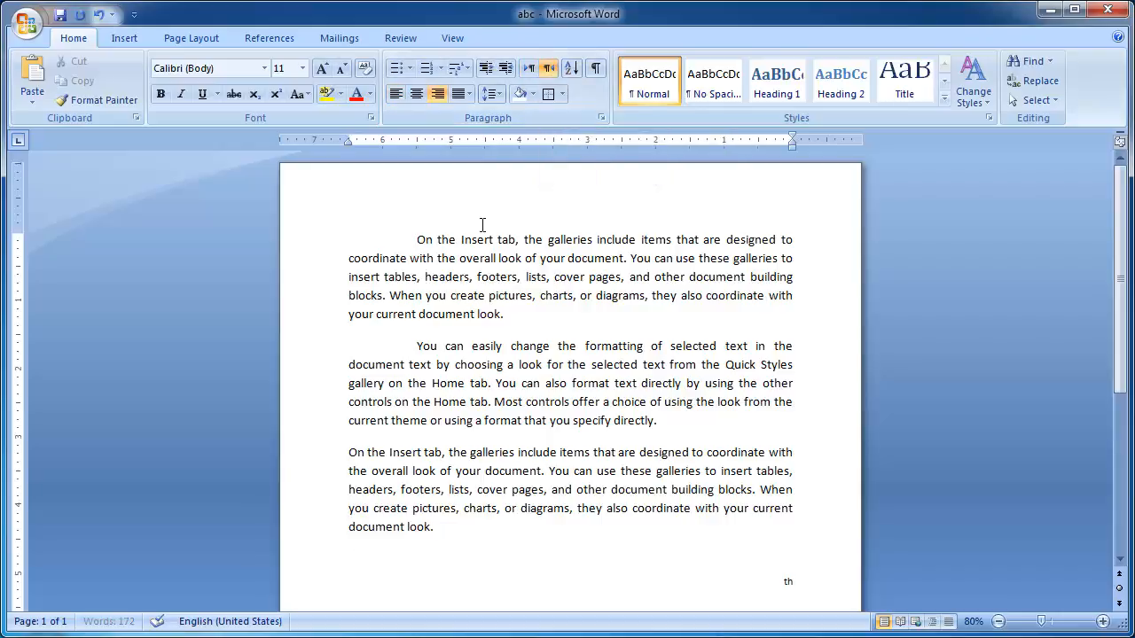
{"action": "type", "text": "k brown"}
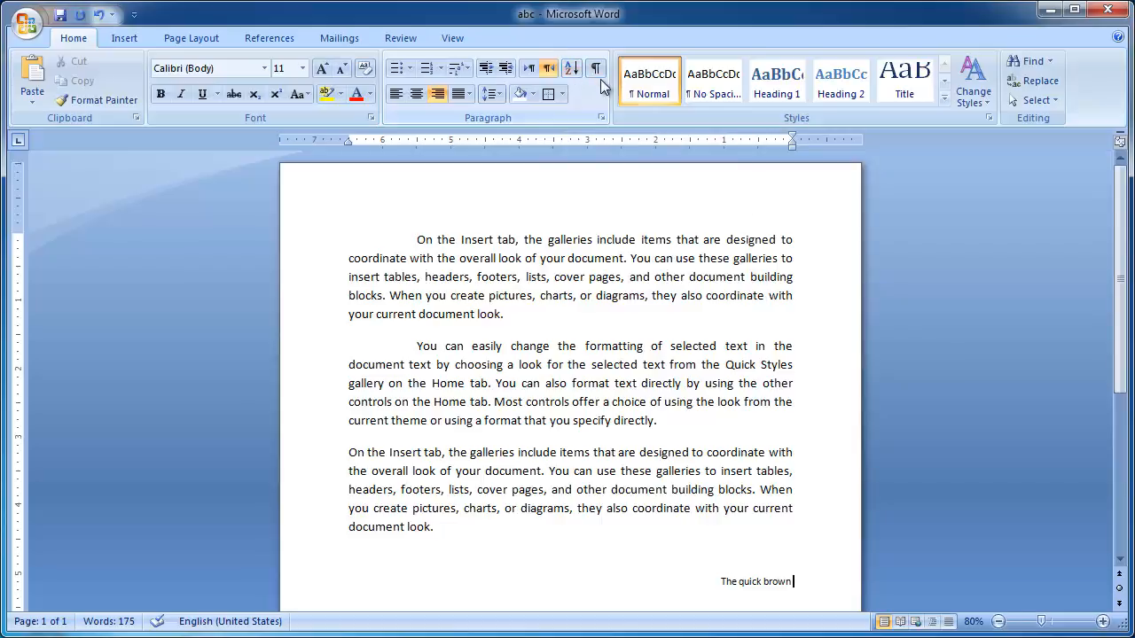
Delete the sample text from the right-to-left line
{"action": "key", "text": "BackSpace"}
{"action": "key", "text": "BackSpace"}
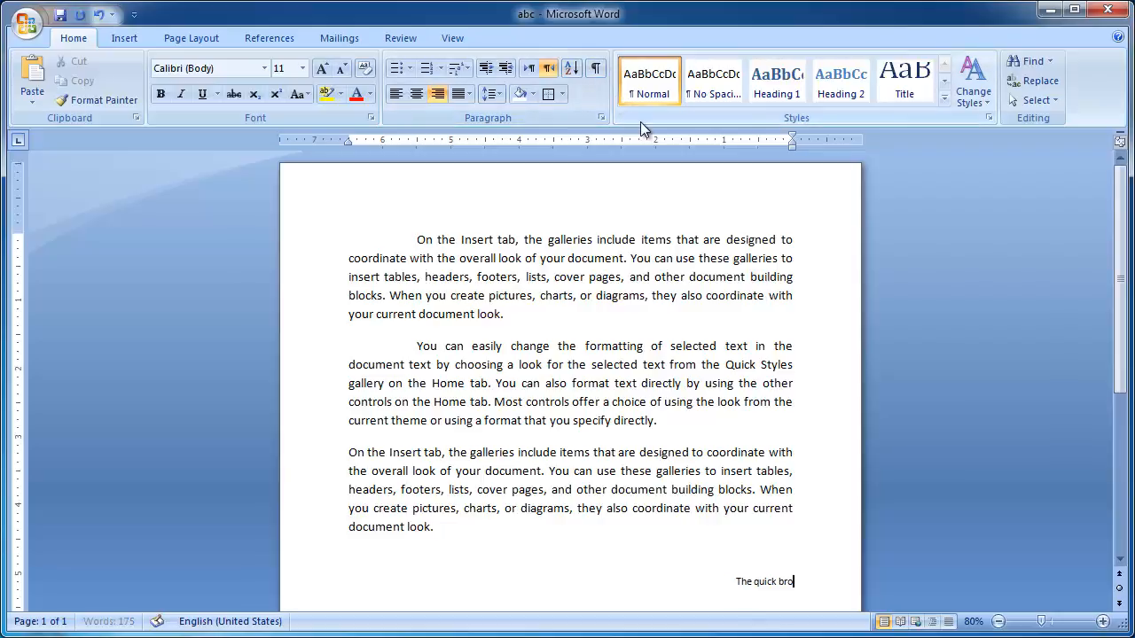
{"action": "key", "text": "BackSpace"}
{"action": "key", "text": "BackSpace"}
{"action": "key", "text": "BackSpace"}
{"action": "key", "text": "BackSpace"}
{"action": "key", "text": "BackSpace"}
{"action": "key", "text": "BackSpace"}
{"action": "key", "text": "BackSpace"}
{"action": "key", "text": "BackSpace"}
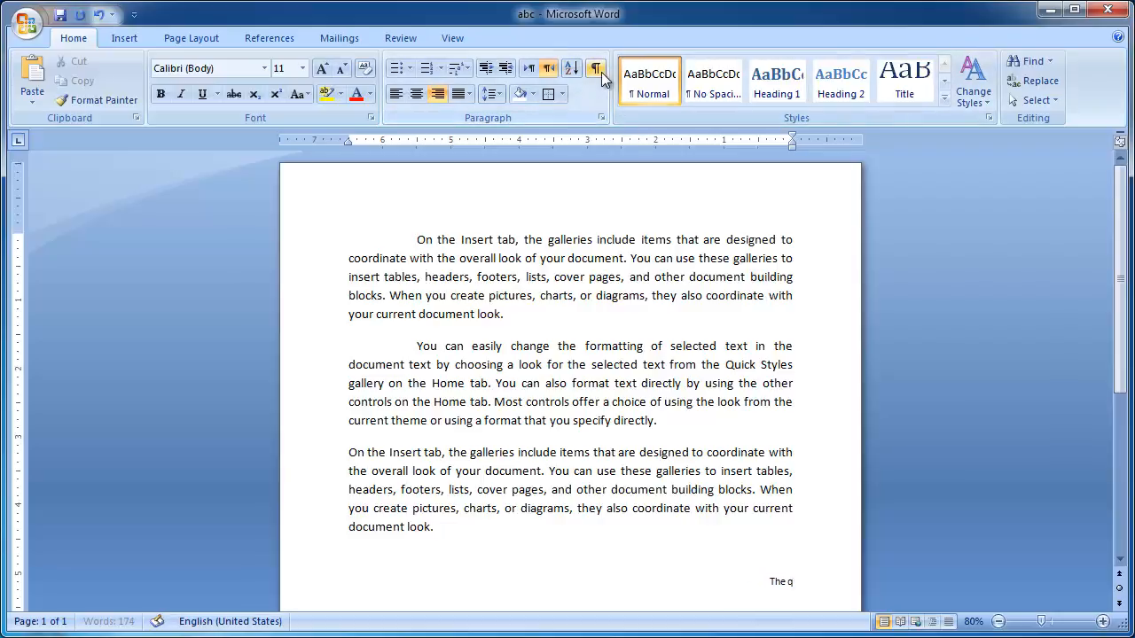
{"action": "key", "text": "BackSpace"}
{"action": "key", "text": "BackSpace"}
{"action": "key", "text": "BackSpace"}
{"action": "key", "text": "BackSpace"}
{"action": "key", "text": "BackSpace"}
Show the hidden formatting marks and examine the paragraph marks, spaces and section breaks in the document
{"action": "left_click", "coordinate": [598, 73]}
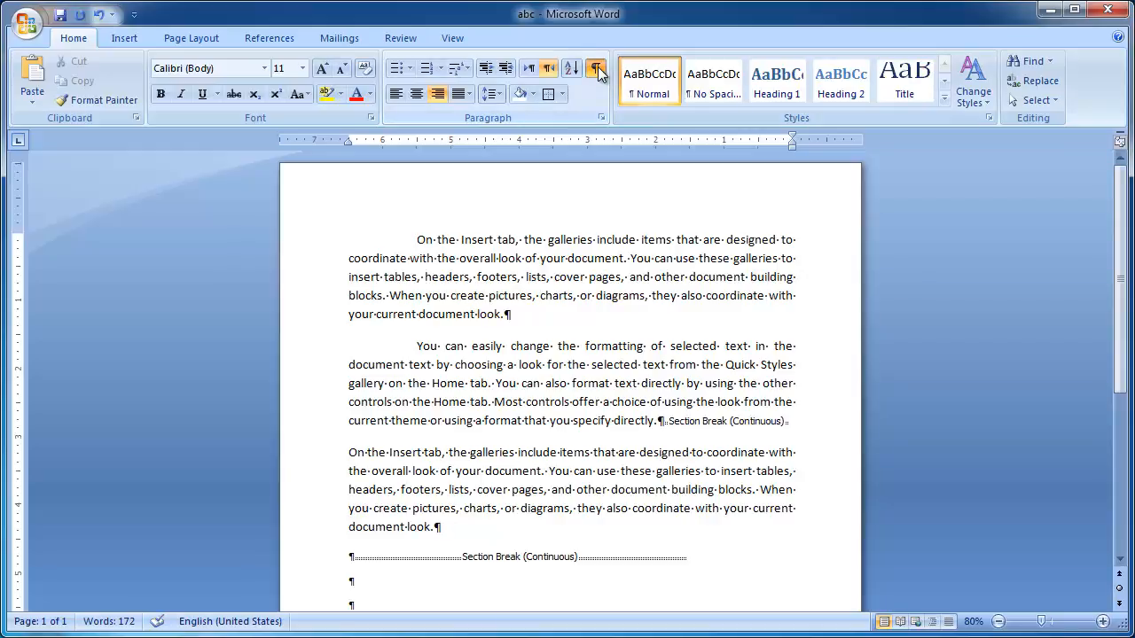
{"action": "scroll", "coordinate": [702, 231], "scroll_direction": "down", "scroll_amount": 1}
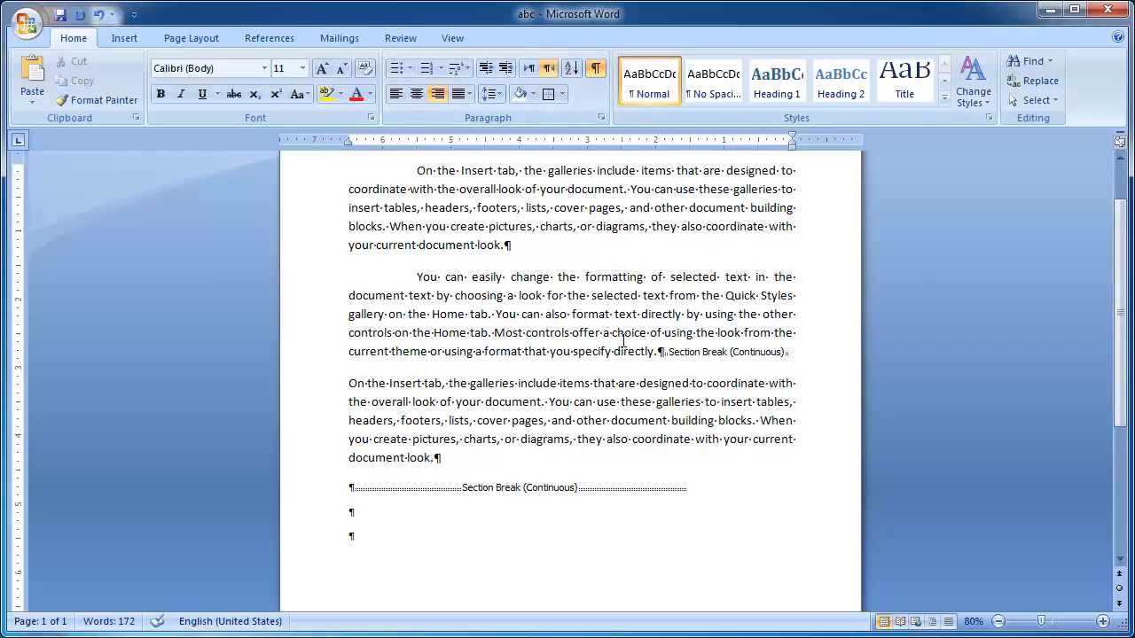
{"action": "scroll", "coordinate": [623, 340], "scroll_direction": "up", "scroll_amount": 1}
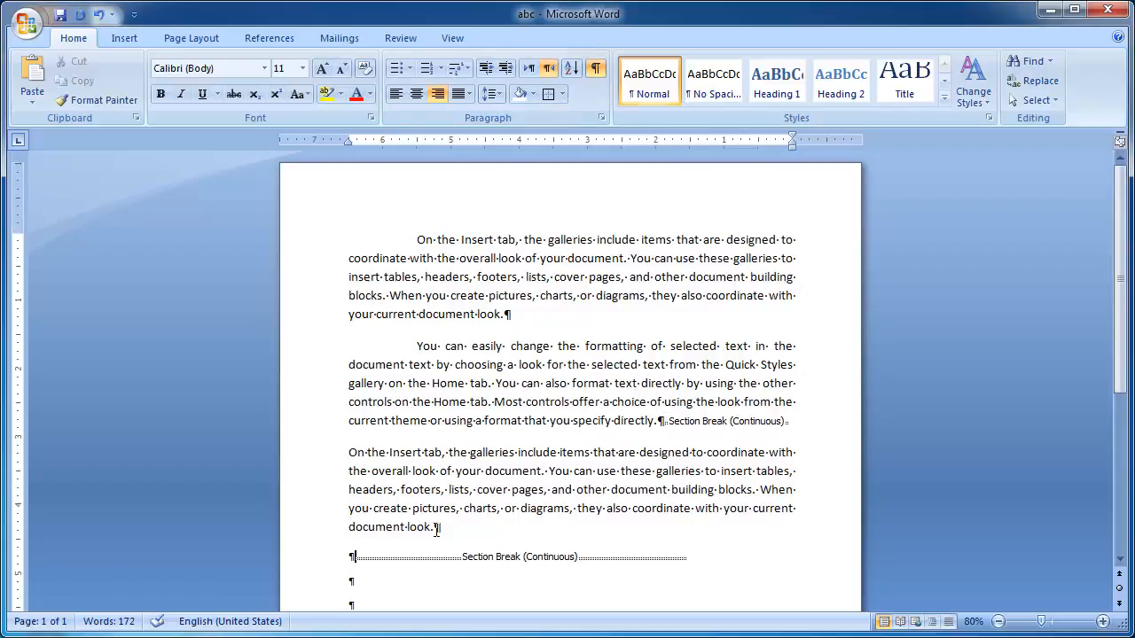
{"action": "scroll", "coordinate": [542, 443], "scroll_direction": "down", "scroll_amount": 1}
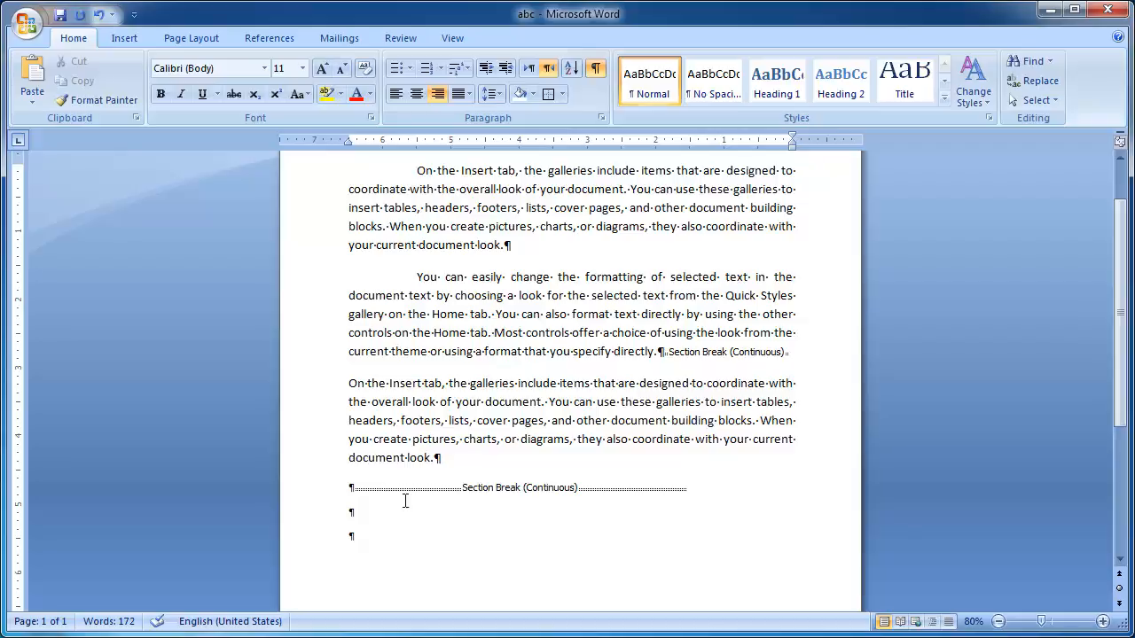
{"action": "left_click", "coordinate": [520, 388]}
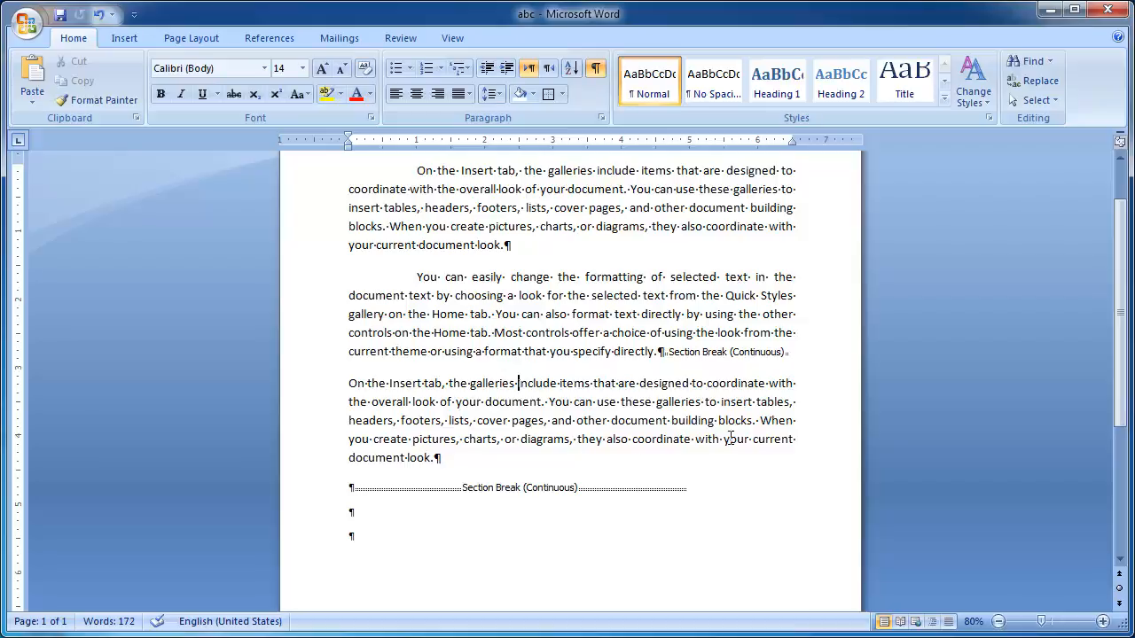
{"action": "scroll", "coordinate": [700, 364], "scroll_direction": "up", "scroll_amount": 1}
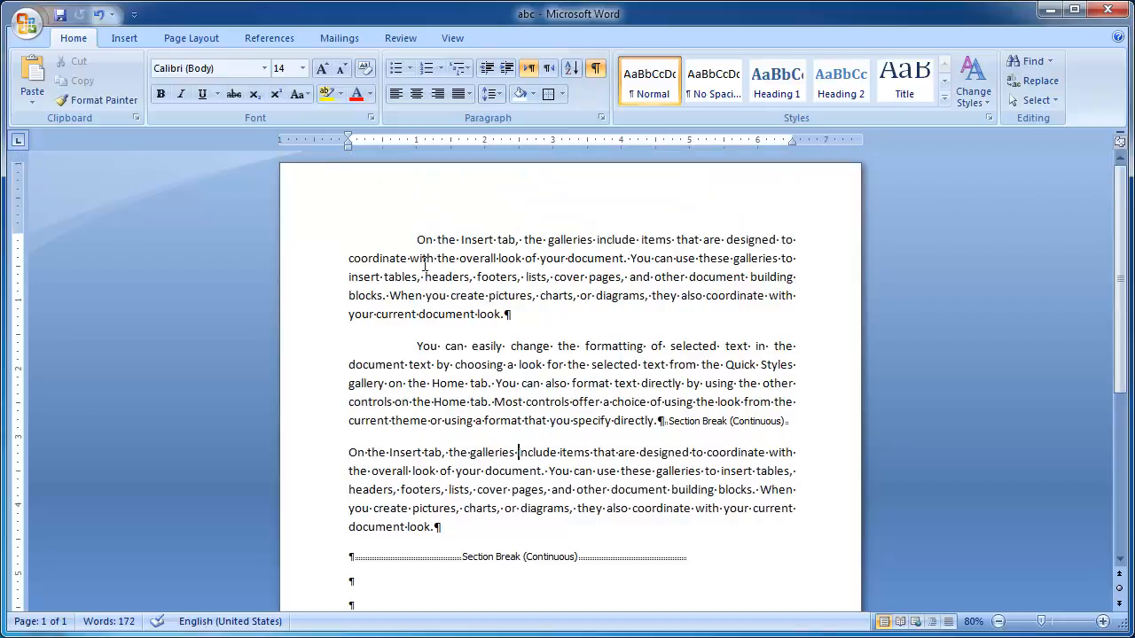
Align the second paragraph to the left
{"action": "left_click_drag", "start_coordinate": [418, 345], "coordinate": [797, 421]}
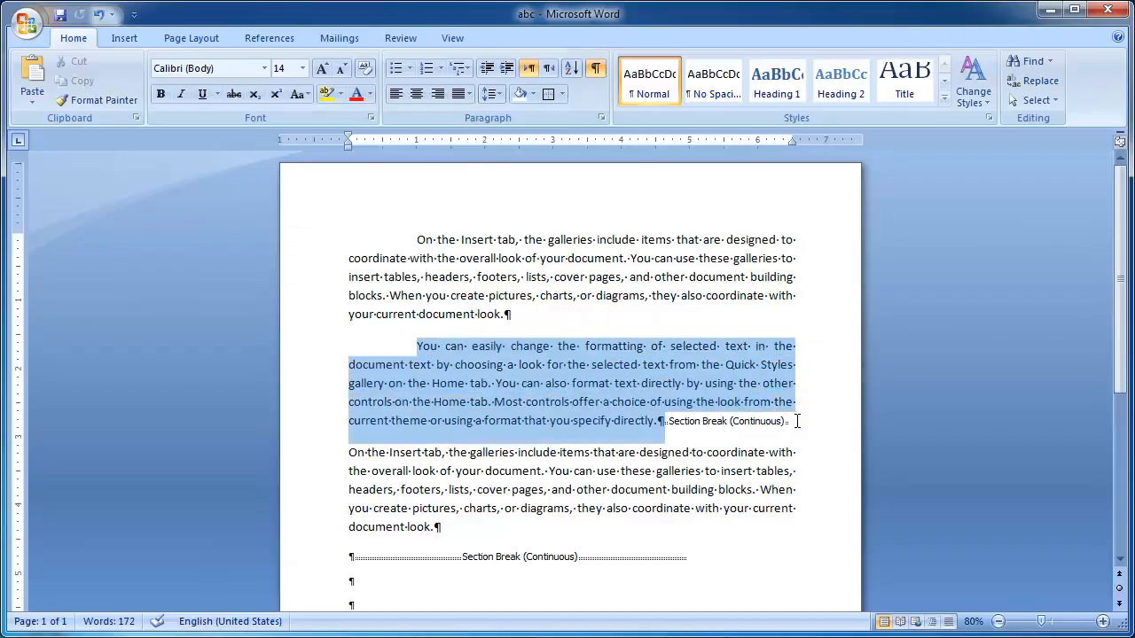
{"action": "left_click", "coordinate": [397, 95]}
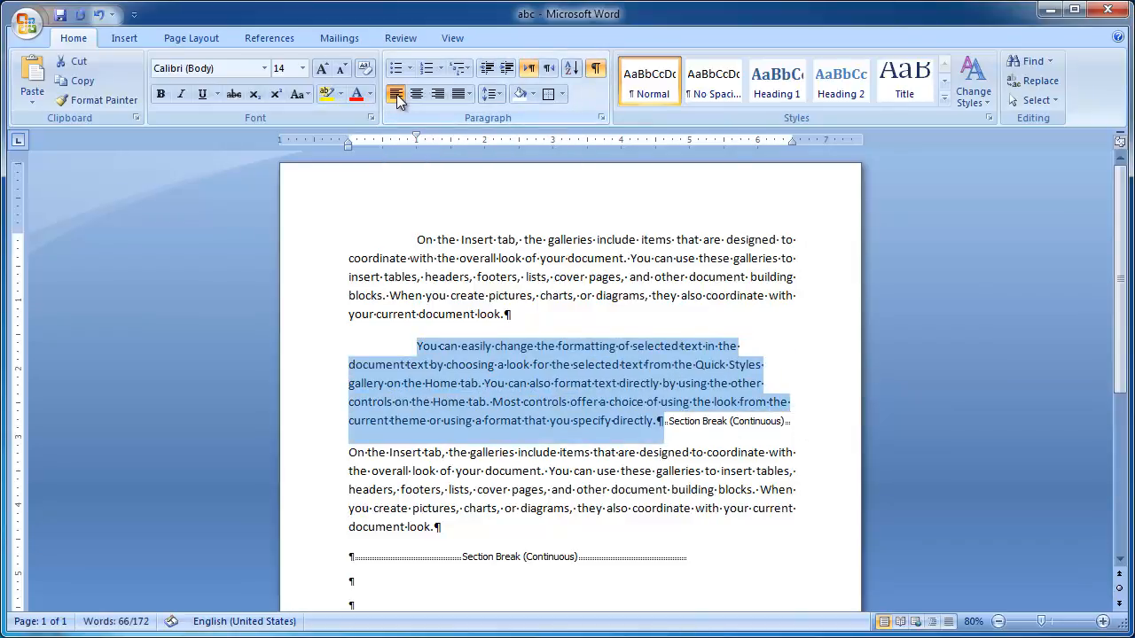
{"action": "left_click", "coordinate": [654, 411]}
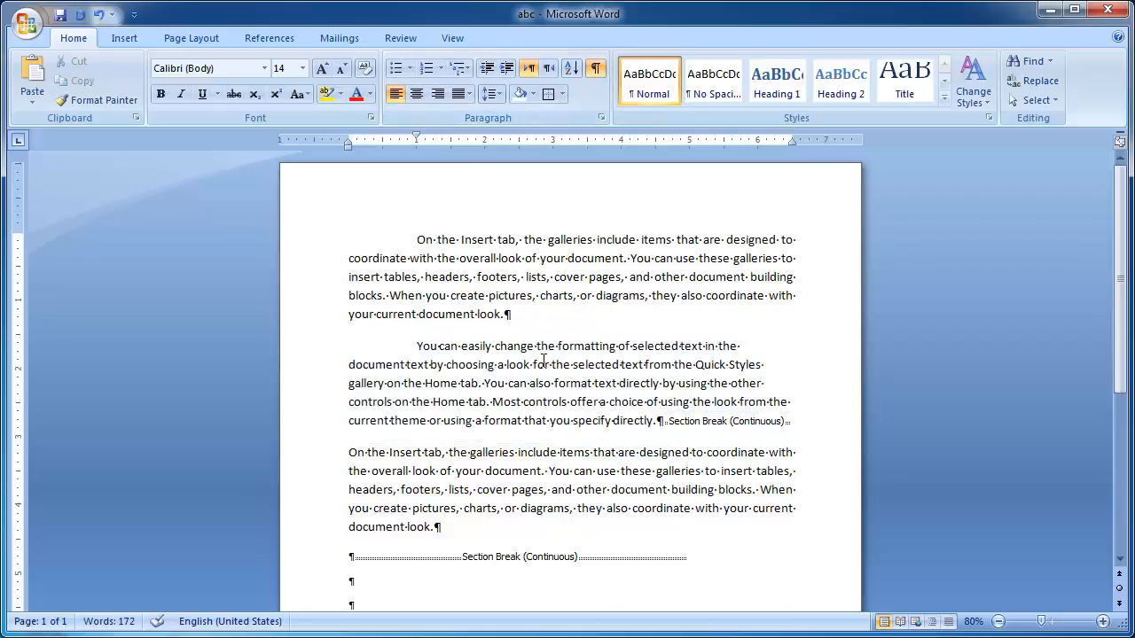
Justify the second paragraph
{"action": "left_click_drag", "start_coordinate": [420, 346], "coordinate": [850, 428]}
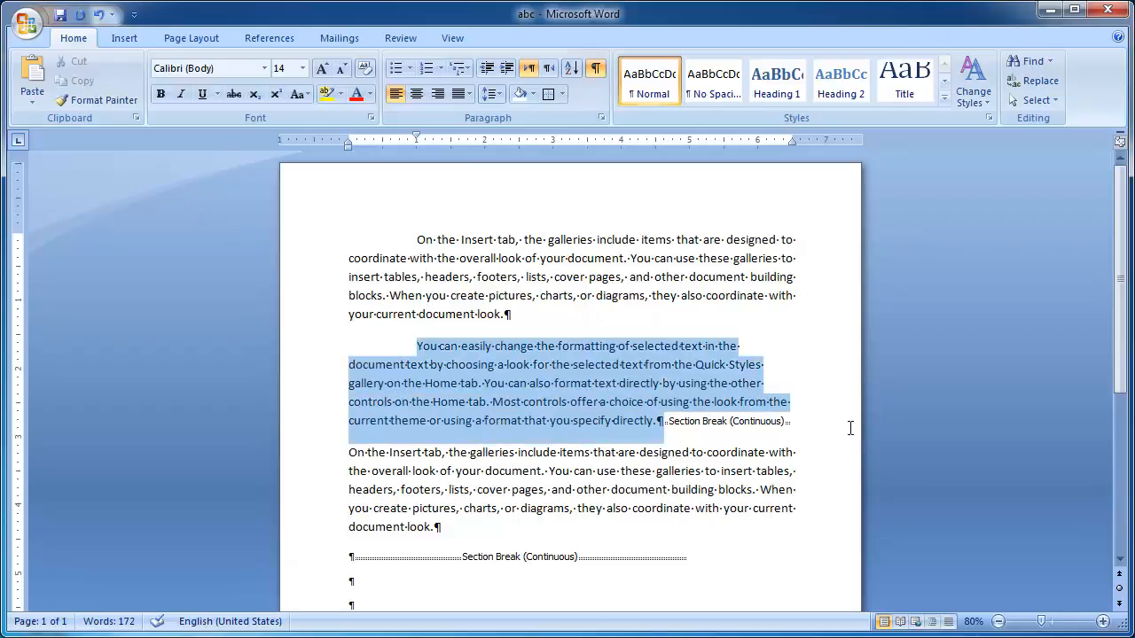
{"action": "left_click", "coordinate": [468, 94]}
{"action": "left_click", "coordinate": [507, 135]}
{"action": "left_click", "coordinate": [798, 401]}
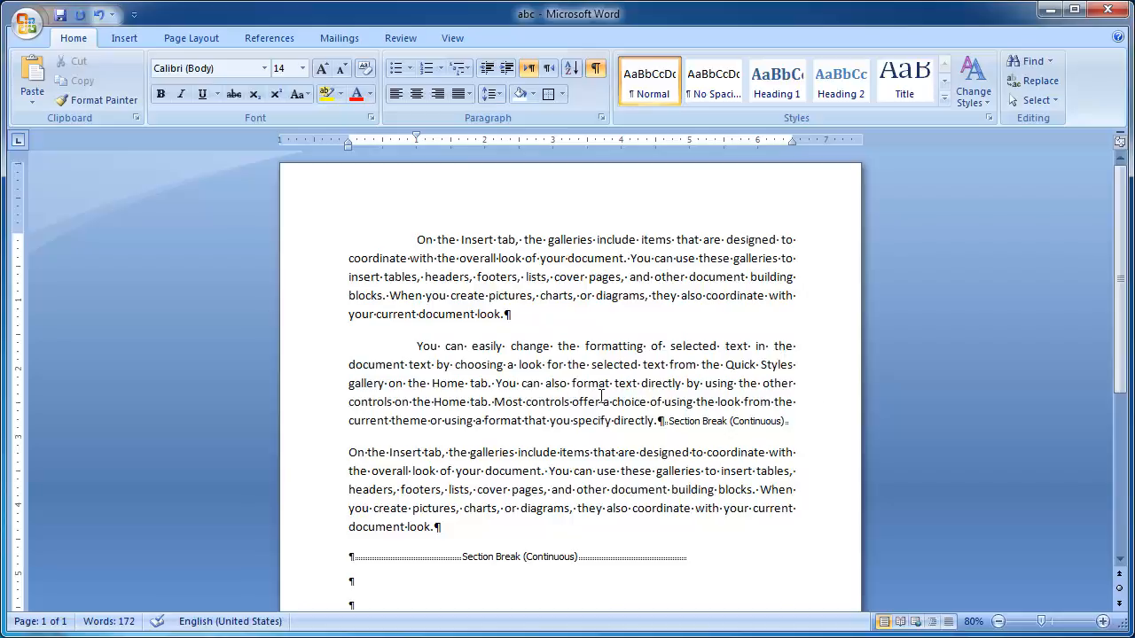
Add extra spaces between "galleries" and "include" in the third paragraph, and delete them
{"action": "left_click", "coordinate": [518, 453]}
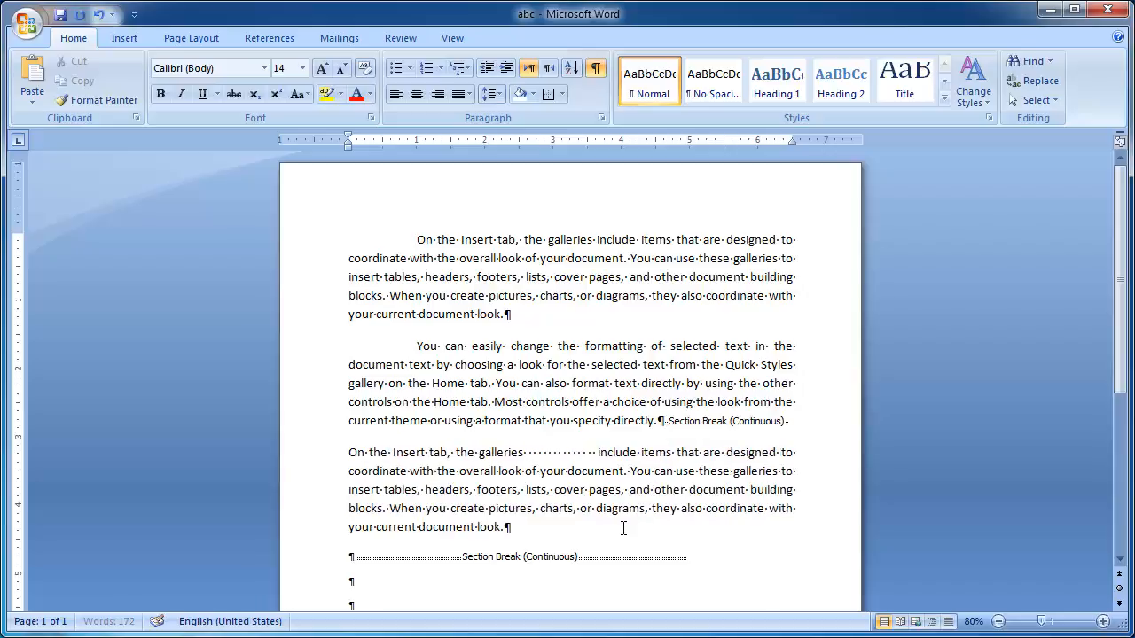
{"action": "mouse_move", "coordinate": [533, 450]}
{"action": "left_mouse_down"}
{"action": "mouse_move", "coordinate": [642, 453]}
{"action": "mouse_move", "coordinate": [533, 453]}
{"action": "left_mouse_up"}
{"action": "left_click", "coordinate": [569, 453]}
{"action": "key", "text": "Delete"}
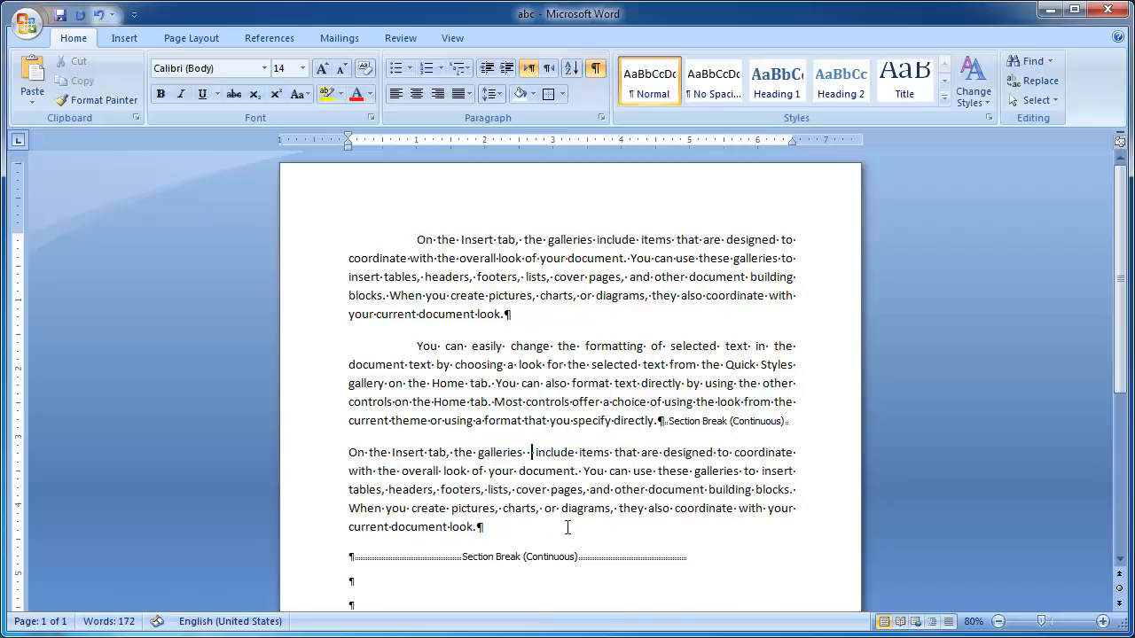
{"action": "key", "text": "Delete"}
{"action": "key", "text": "Delete"}
{"action": "key", "text": "Delete"}
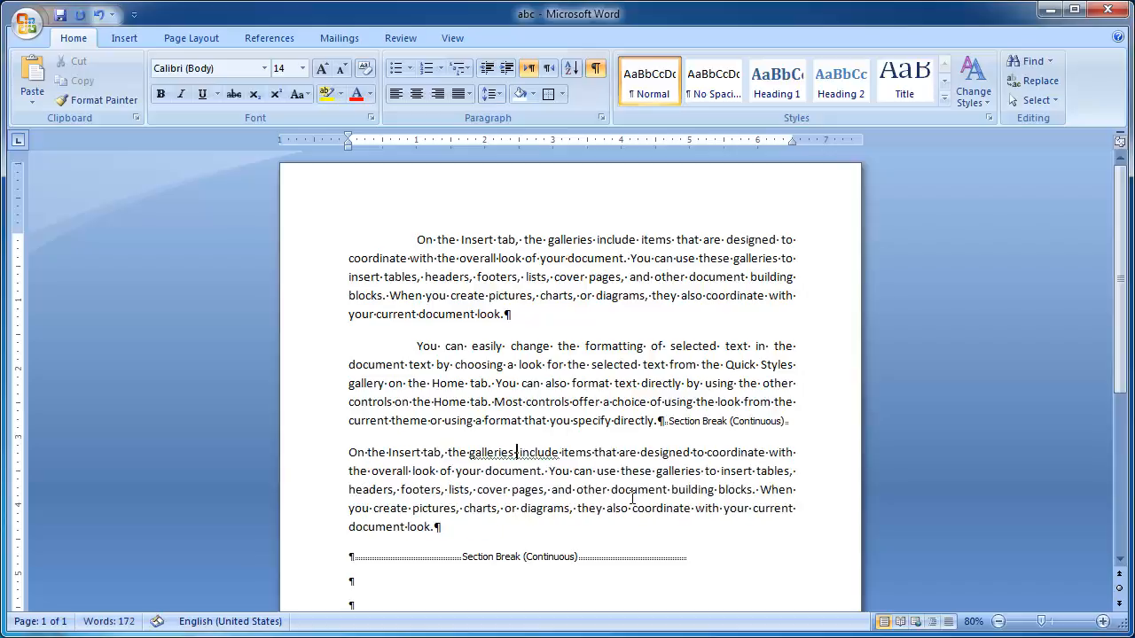
Correct the flagged spacing between "galleries" and "include" in the third paragraph, and hide the formatting marks
{"action": "right_click", "coordinate": [520, 455]}
{"action": "left_click", "coordinate": [586, 469]}
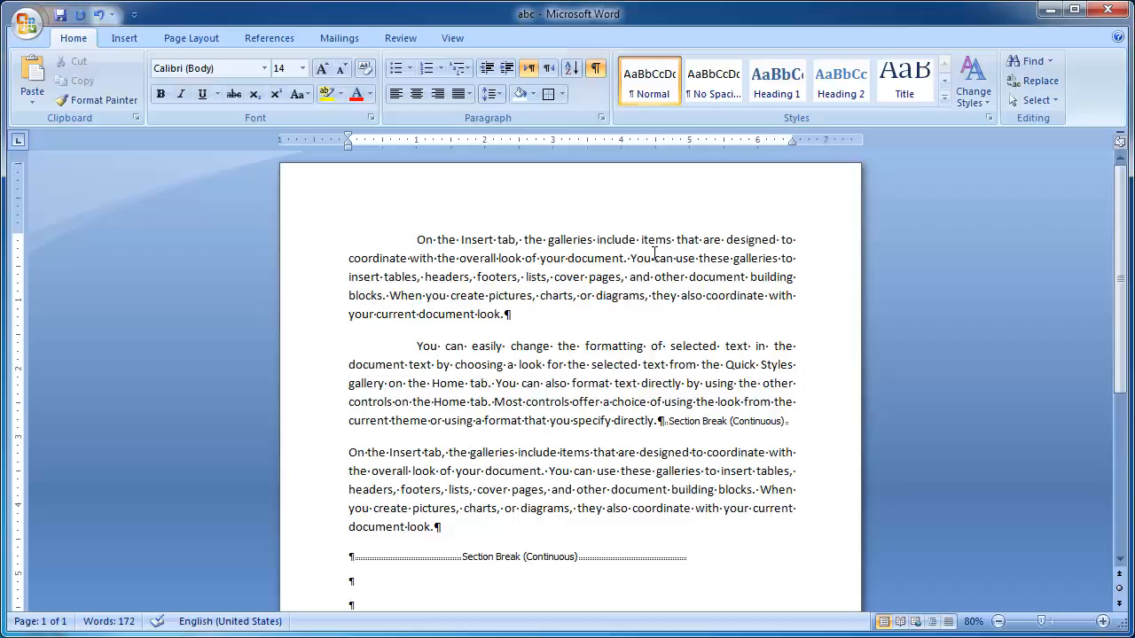
{"action": "left_click", "coordinate": [595, 71]}
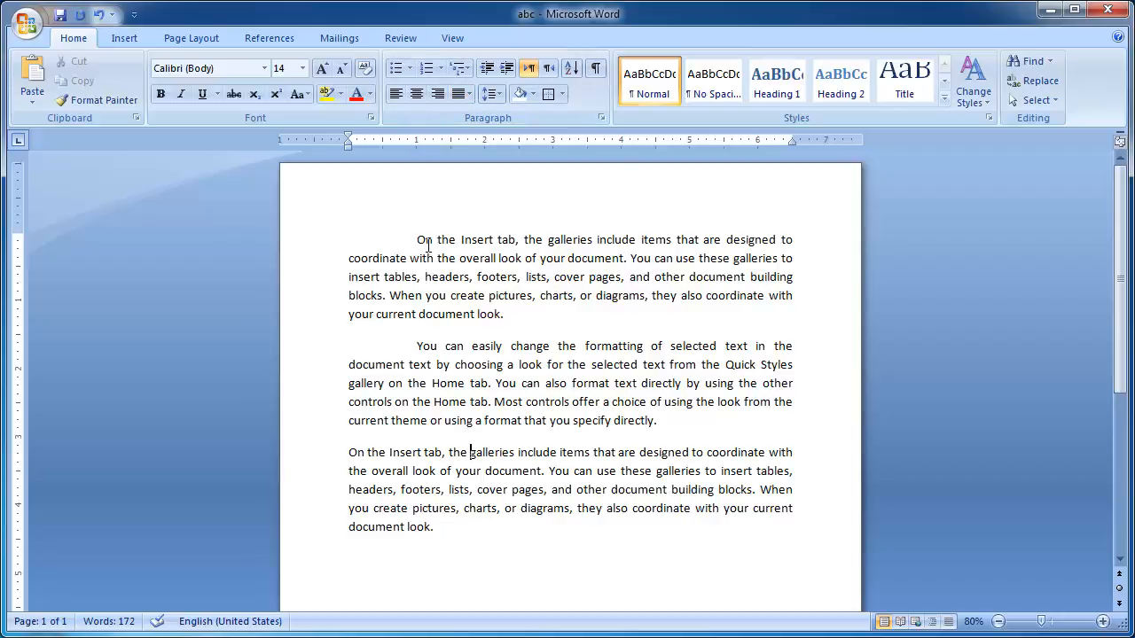
Align all three paragraphs to the left
{"action": "left_click_drag", "start_coordinate": [417, 239], "coordinate": [833, 546]}
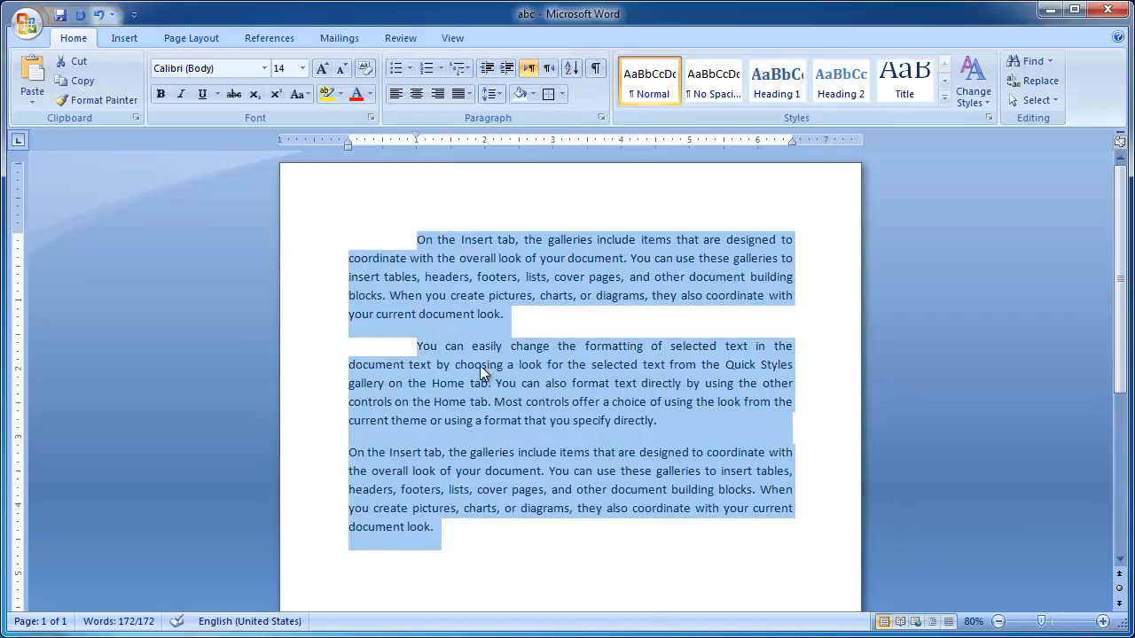
{"action": "left_click", "coordinate": [395, 97]}
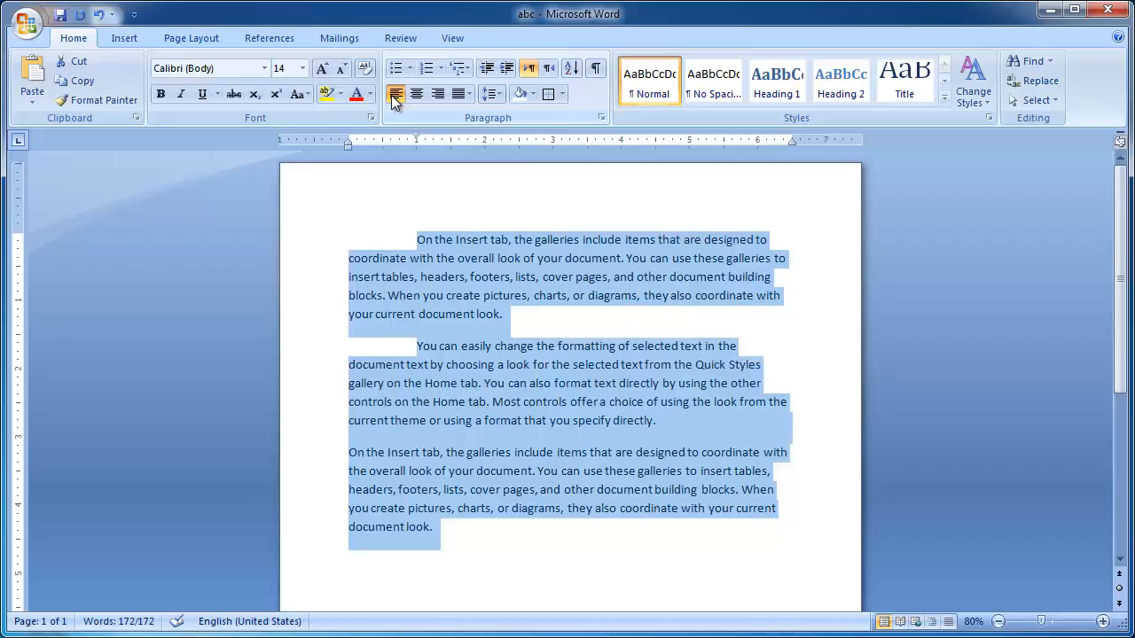
{"action": "left_click", "coordinate": [812, 346]}
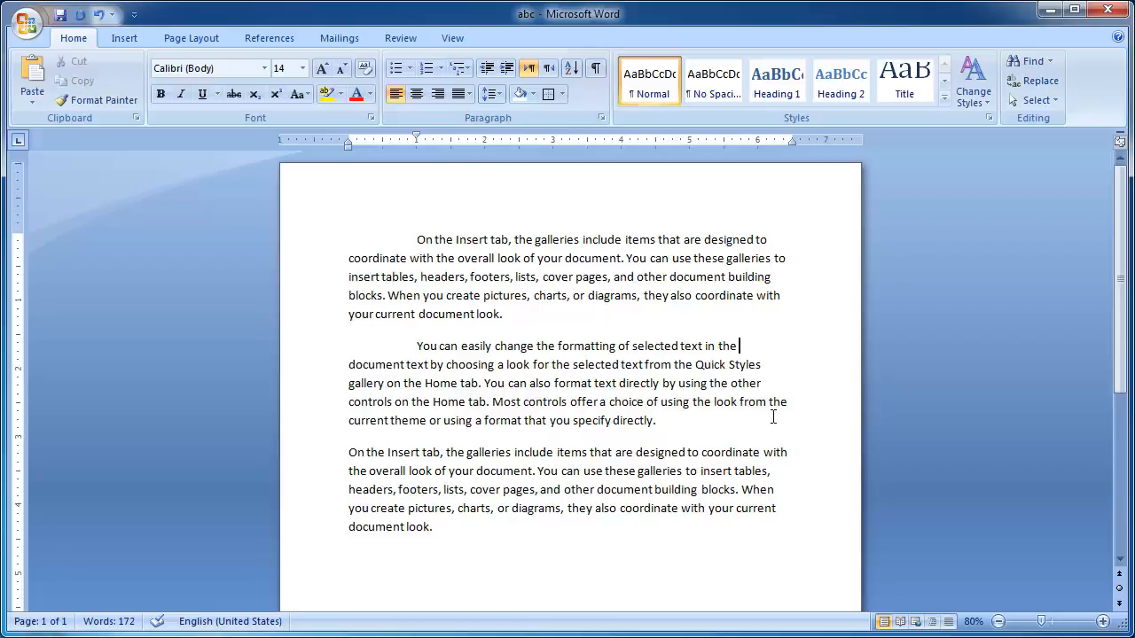
Center all three paragraphs, and turn the centering off again
{"action": "left_click_drag", "start_coordinate": [417, 241], "coordinate": [822, 532]}
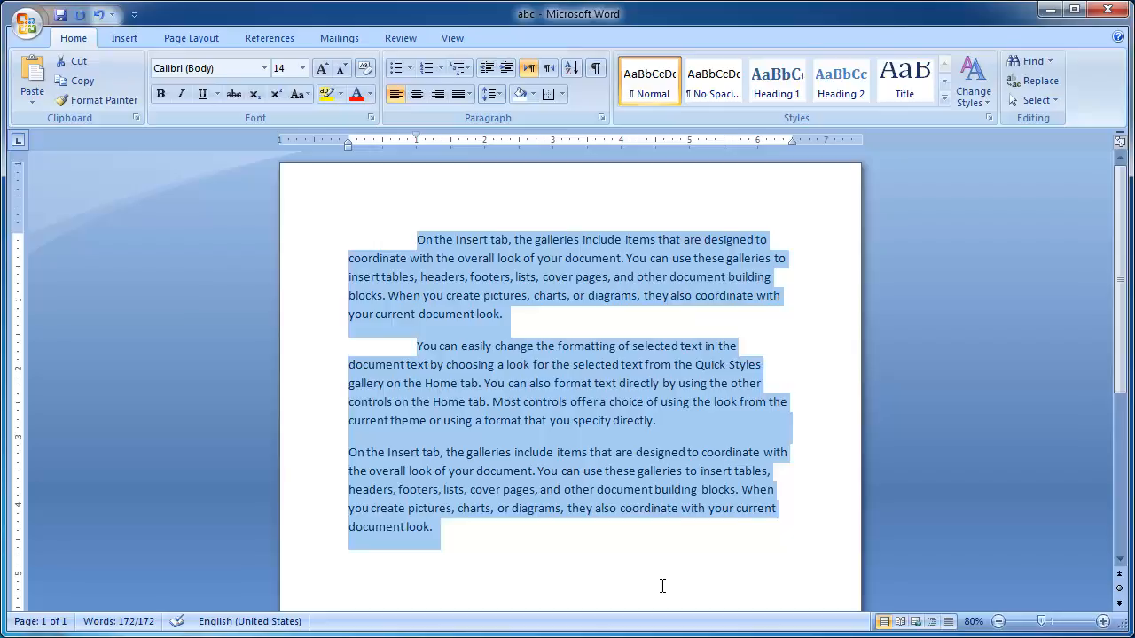
{"action": "key", "text": "ctrl+e"}
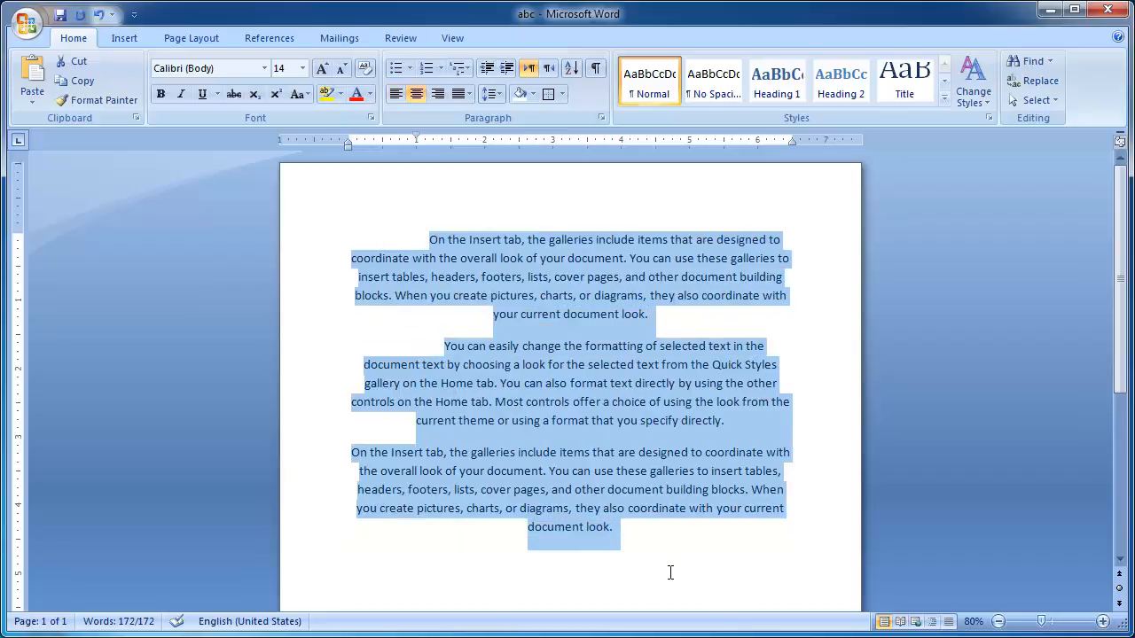
{"action": "left_click", "coordinate": [419, 92]}
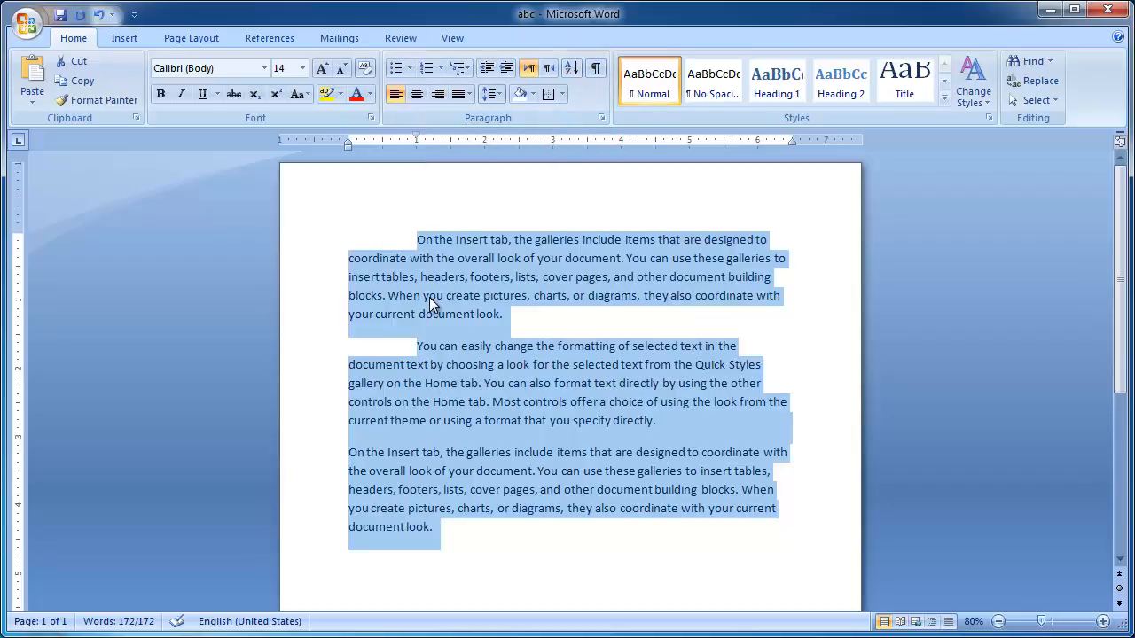
Align all three paragraphs to the right, and return them to left alignment
{"action": "key", "text": "ctrl+r"}
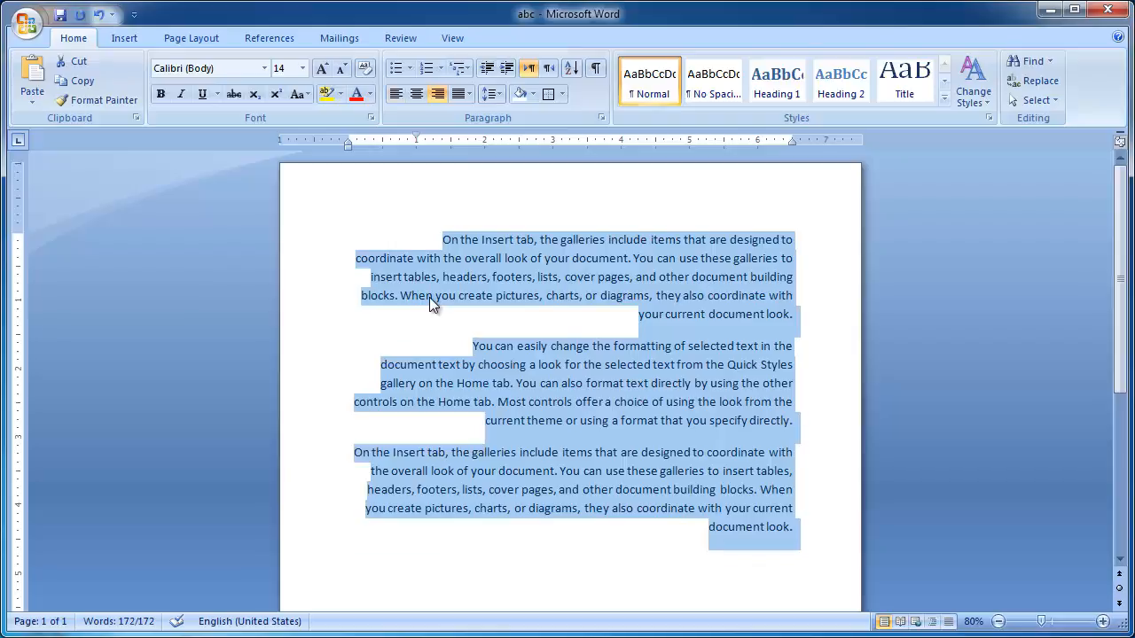
{"action": "key", "text": "ctrl+l"}
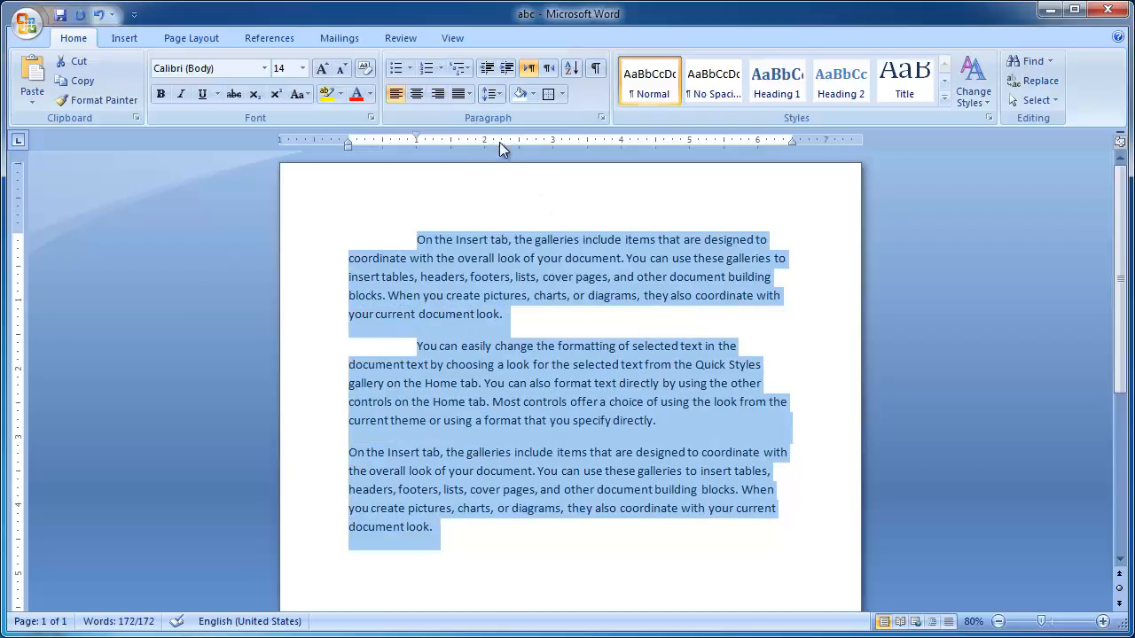
{"action": "left_click", "coordinate": [780, 321]}
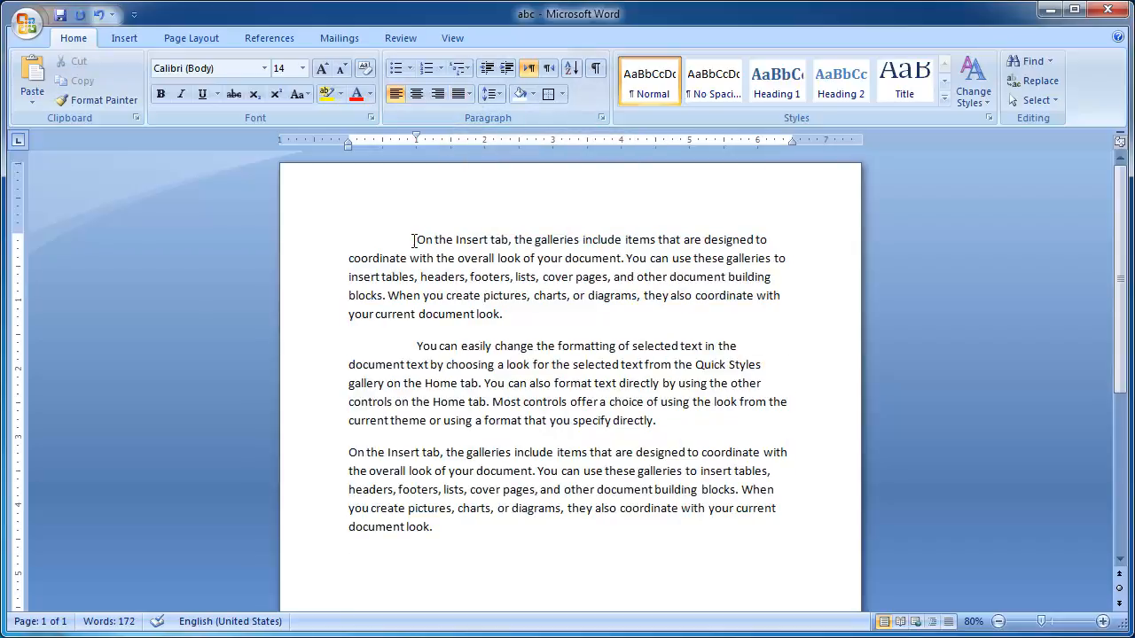
Apply Justify Low alignment to all three paragraphs
{"action": "left_click_drag", "start_coordinate": [415, 239], "coordinate": [720, 533]}
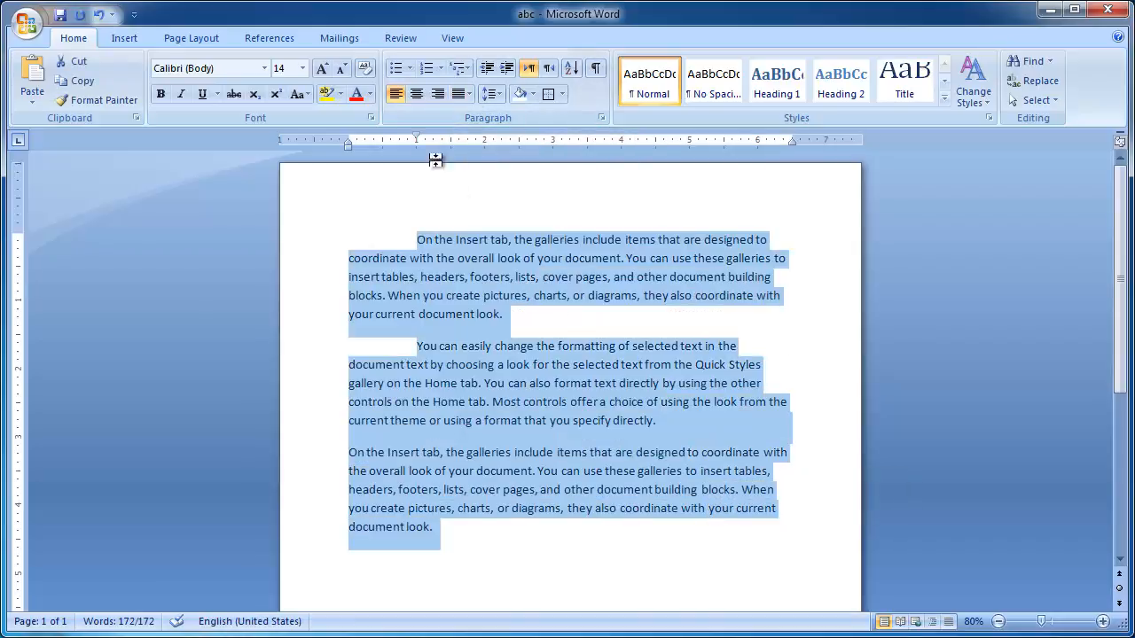
{"action": "left_click", "coordinate": [459, 96]}
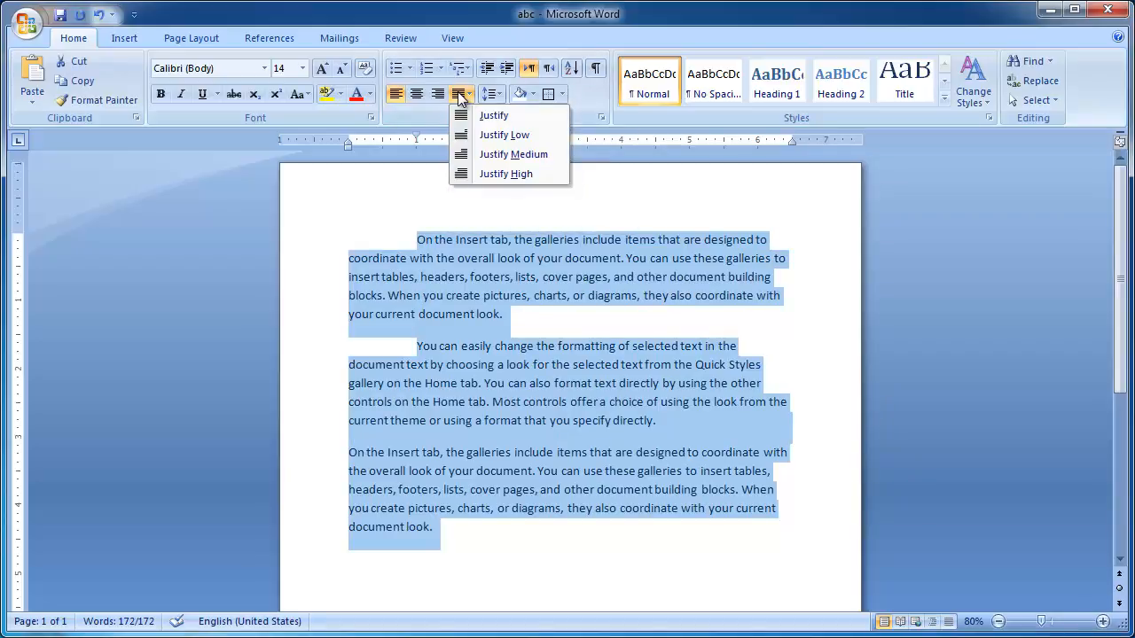
{"action": "left_click", "coordinate": [459, 96]}
{"action": "left_click", "coordinate": [459, 96]}
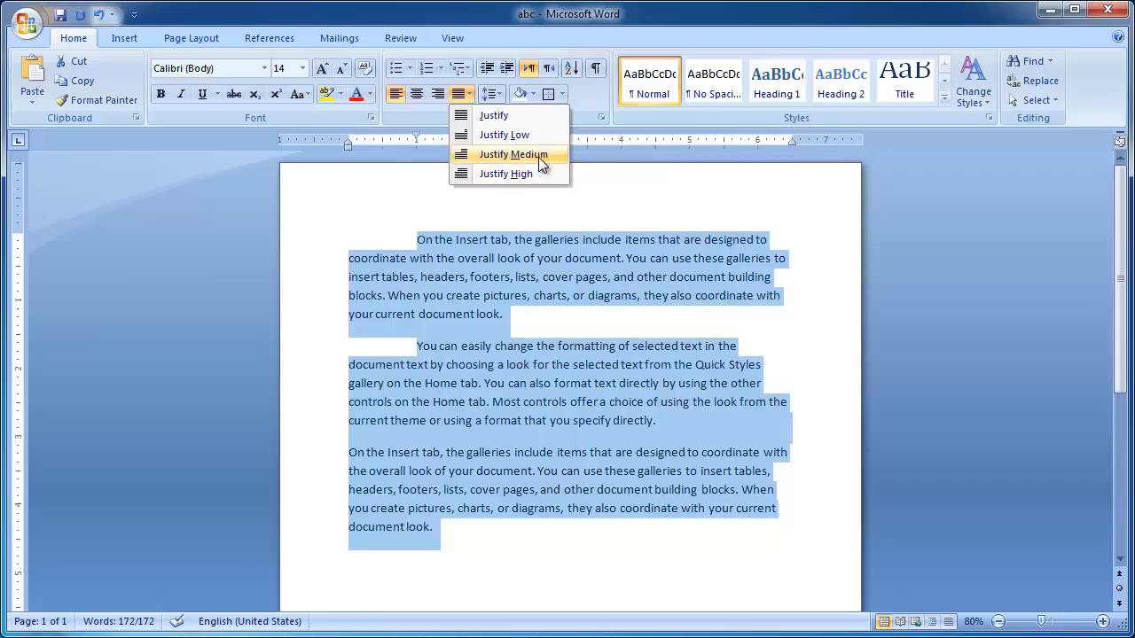
{"action": "left_click", "coordinate": [521, 135]}
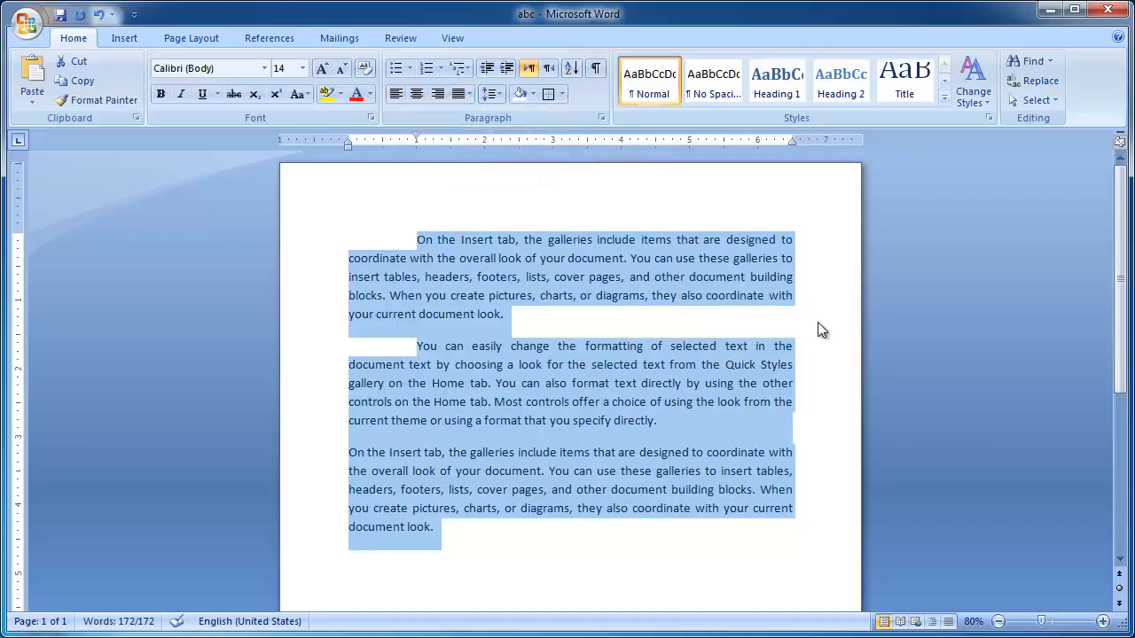
{"action": "left_click", "coordinate": [823, 323]}
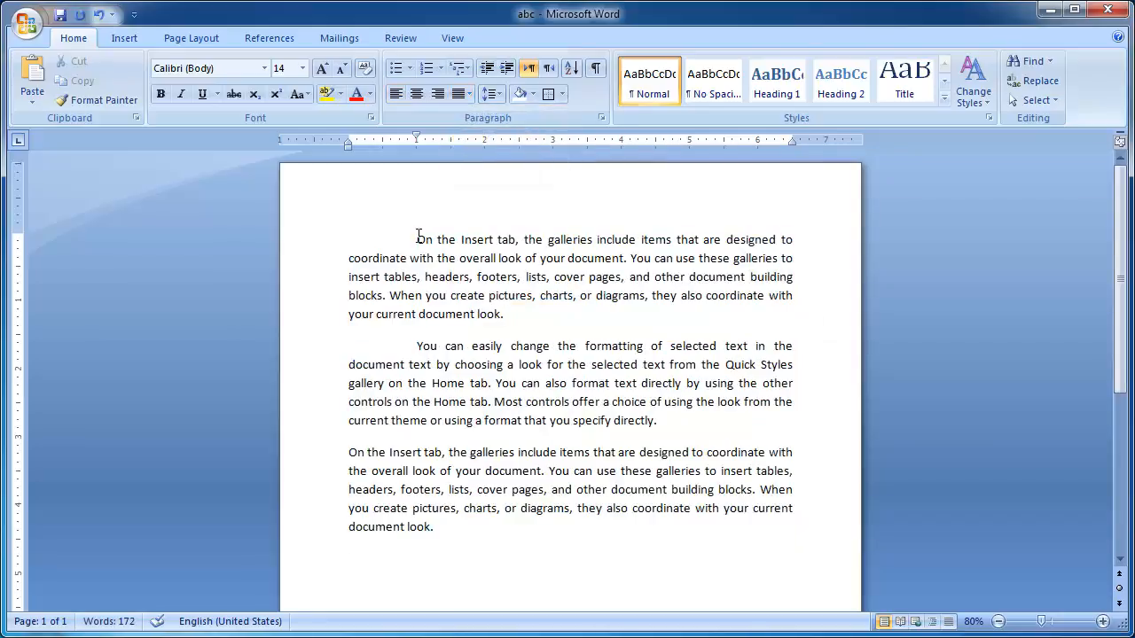
Change the alignment of all three paragraphs to Justify Medium
{"action": "left_click_drag", "start_coordinate": [416, 240], "coordinate": [779, 523]}
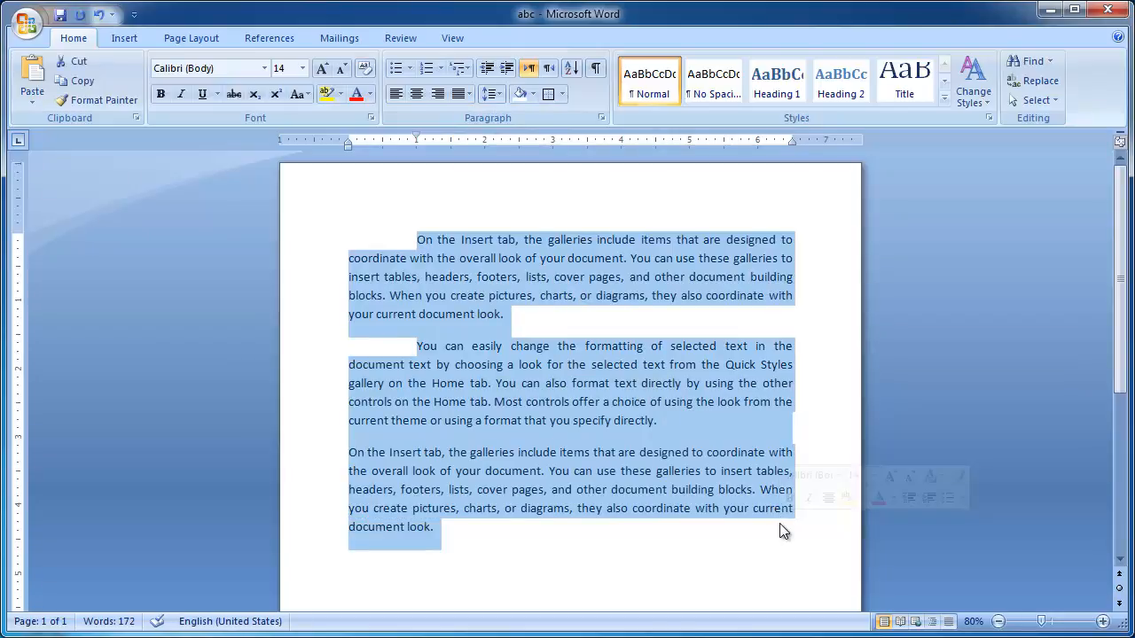
{"action": "left_click", "coordinate": [467, 93]}
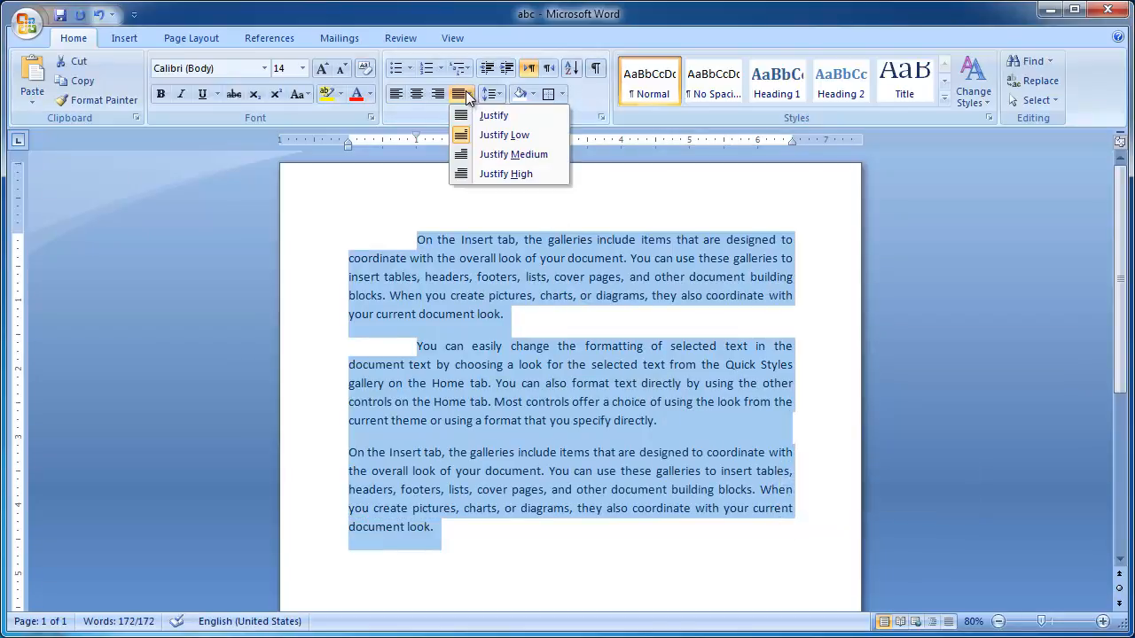
{"action": "left_click", "coordinate": [519, 150]}
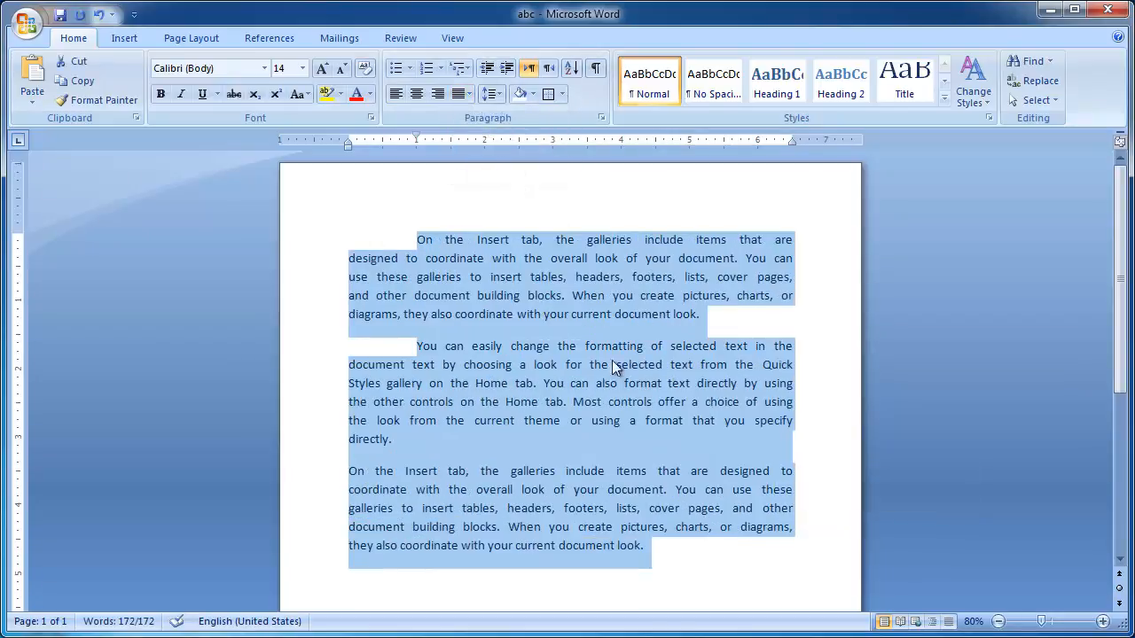
{"action": "left_click", "coordinate": [821, 370]}
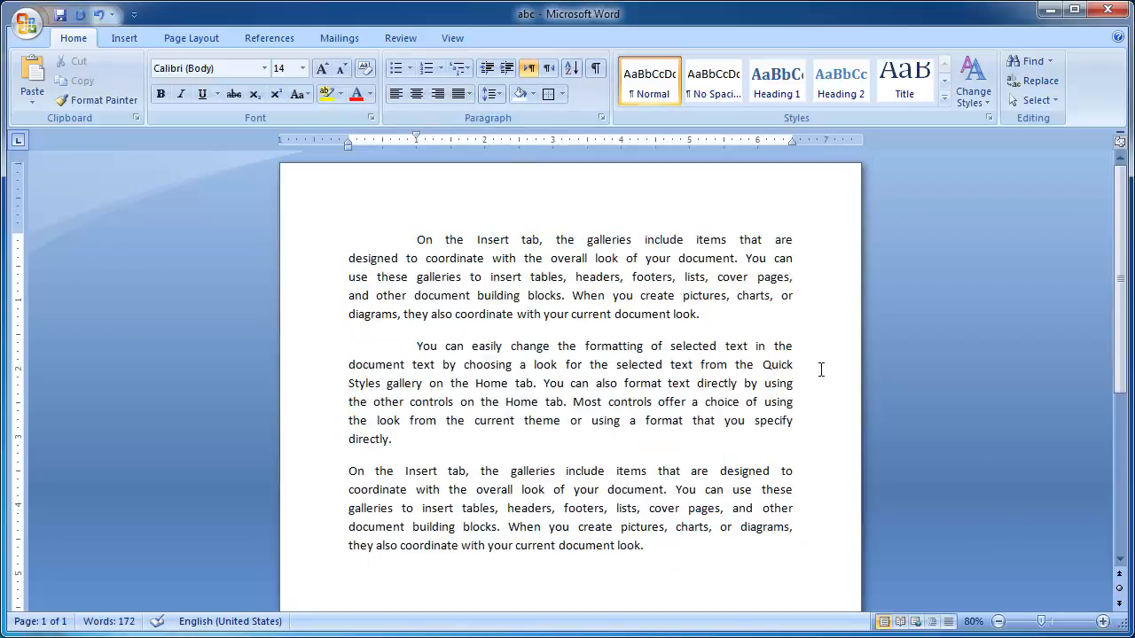
Change the alignment of all three paragraphs to Justify High and look over the whole text
{"action": "left_click_drag", "start_coordinate": [416, 239], "coordinate": [772, 544]}
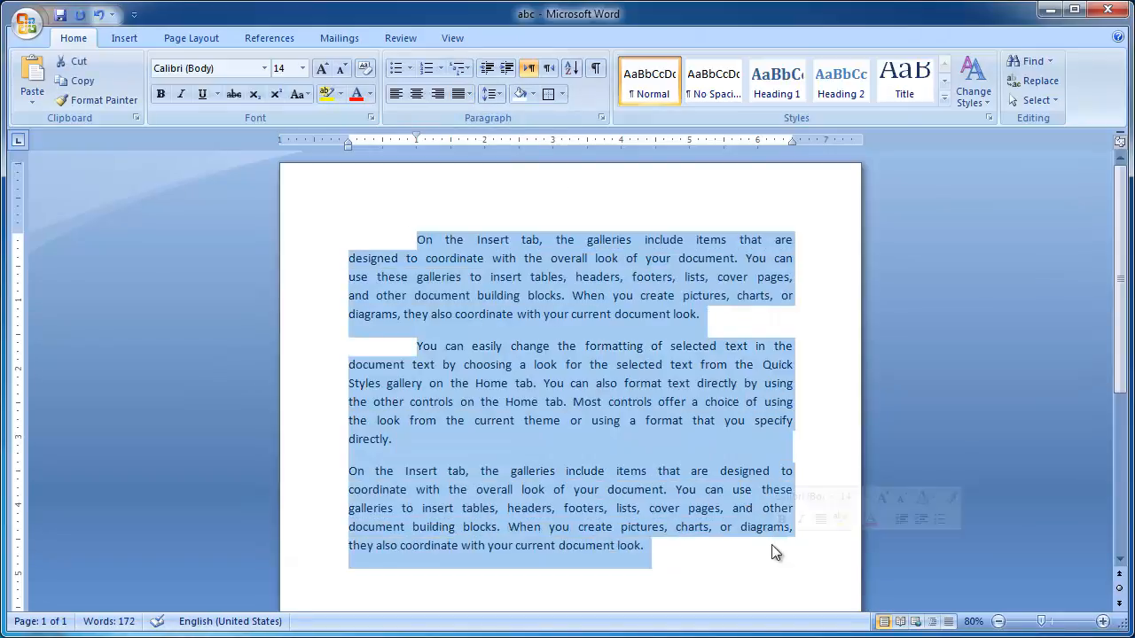
{"action": "left_click", "coordinate": [467, 94]}
{"action": "left_click", "coordinate": [501, 174]}
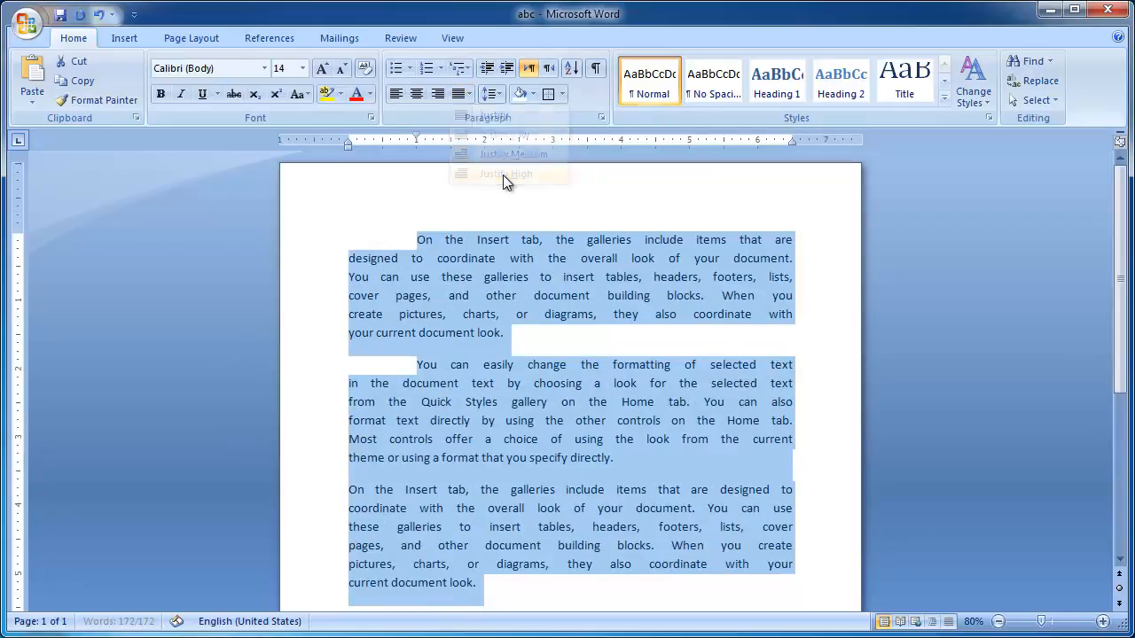
{"action": "left_click", "coordinate": [815, 401]}
{"action": "scroll", "coordinate": [829, 400], "scroll_direction": "down", "scroll_amount": 3}
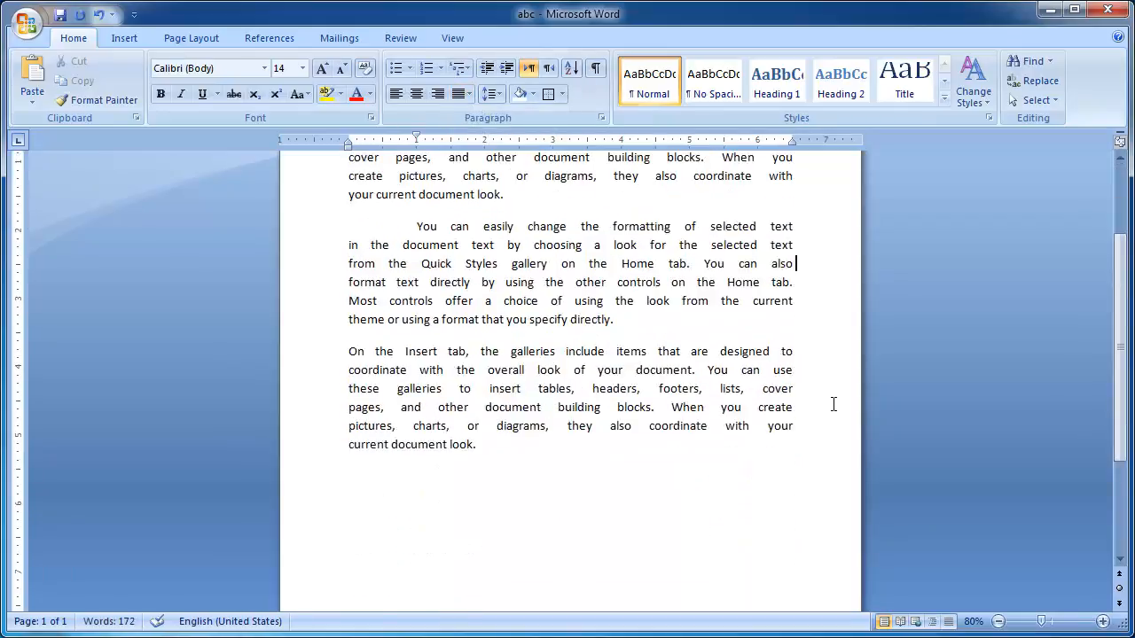
{"action": "scroll", "coordinate": [833, 405], "scroll_direction": "up", "scroll_amount": 3}
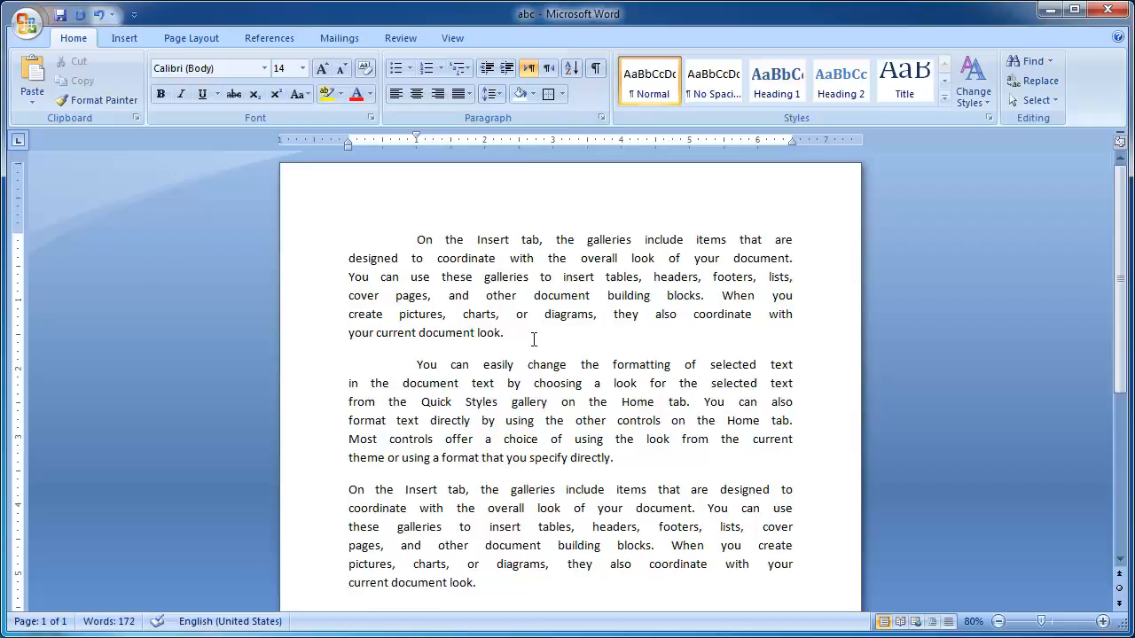
Show the formatting marks to examine the word spacing and section breaks, and hide them again
{"action": "left_click", "coordinate": [597, 73]}
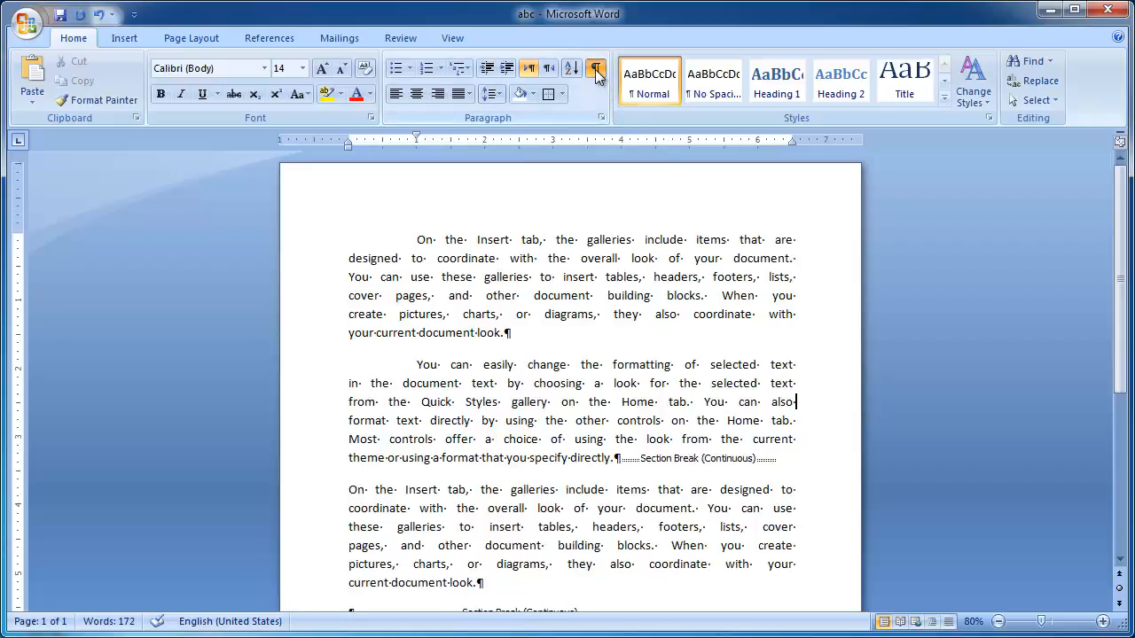
{"action": "scroll", "coordinate": [752, 456], "scroll_direction": "down", "scroll_amount": 1}
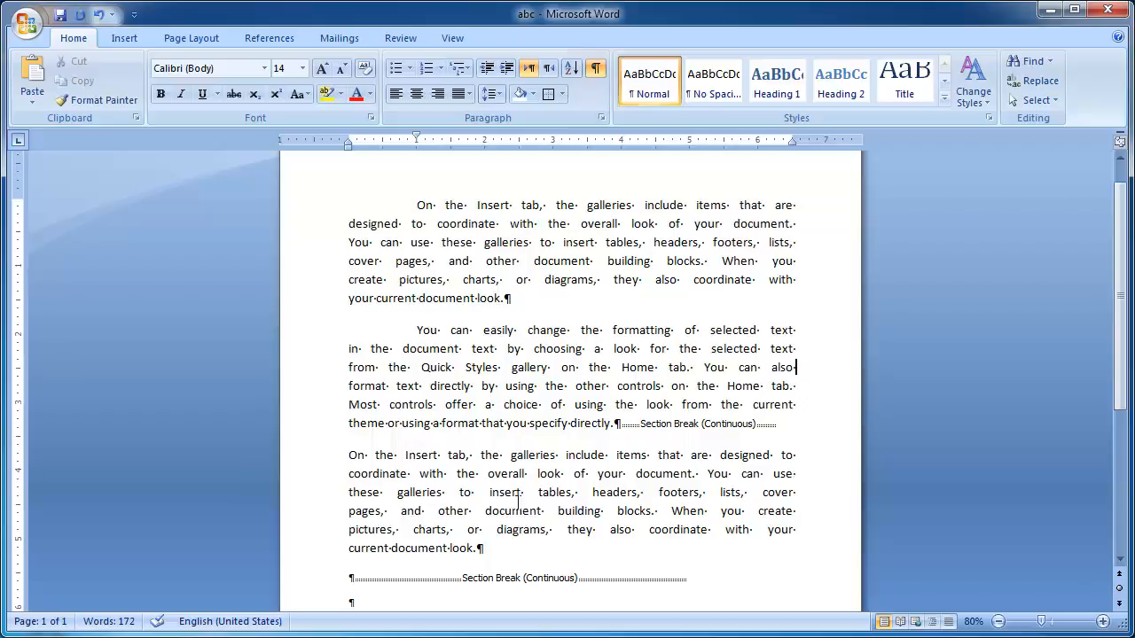
{"action": "left_click", "coordinate": [592, 71]}
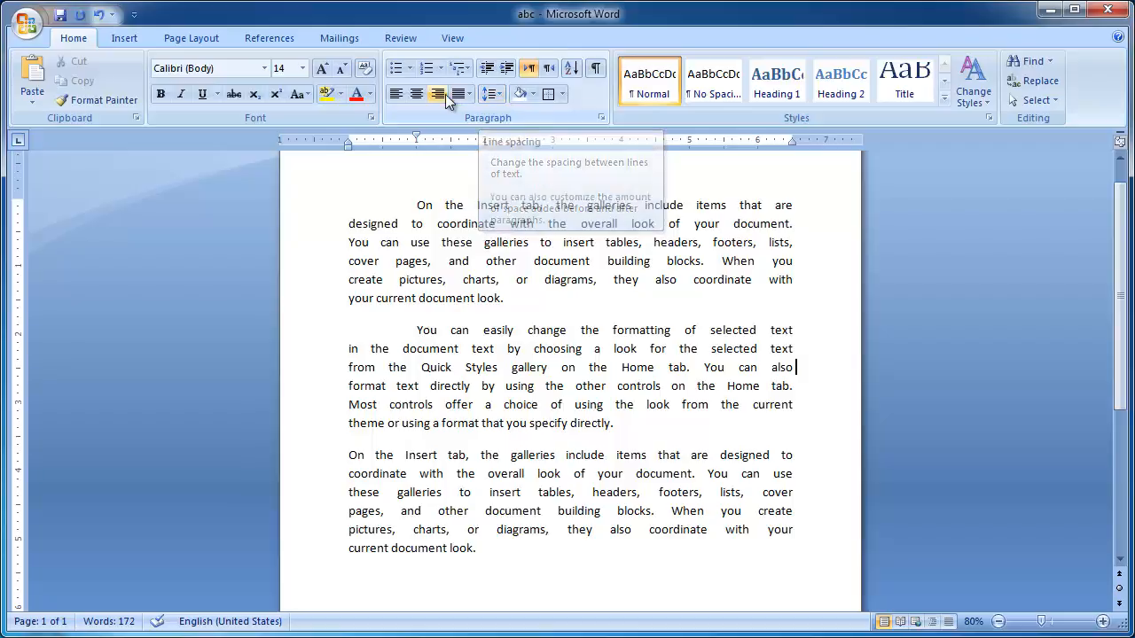
Apply Justify Low to the second paragraph, and Justify Medium to all three paragraphs
{"action": "left_click", "coordinate": [468, 93]}
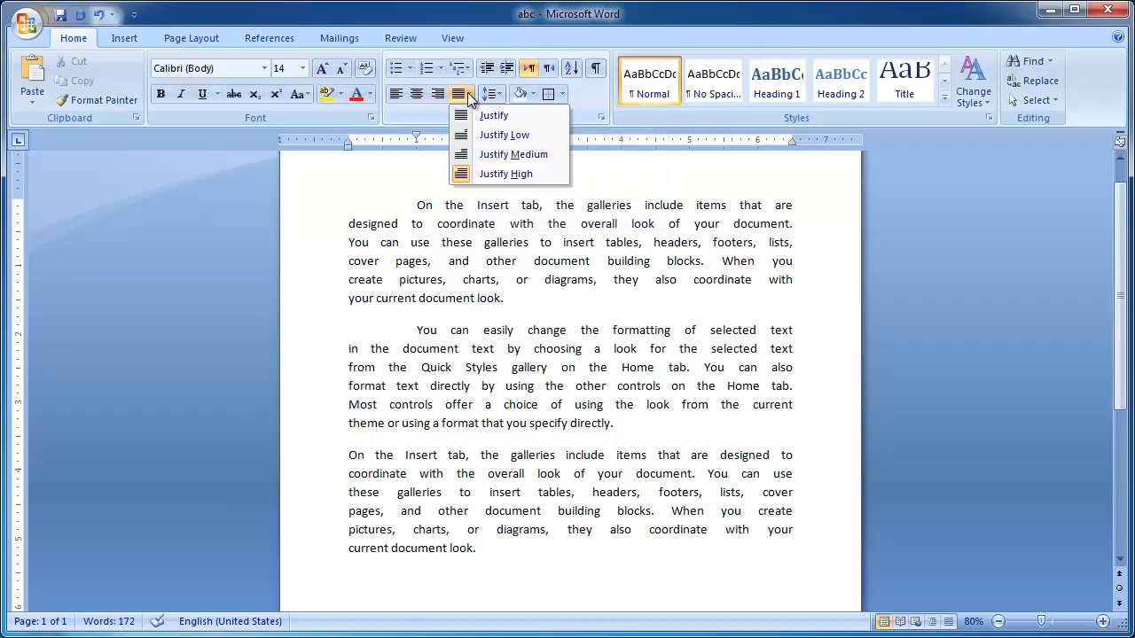
{"action": "left_click", "coordinate": [531, 136]}
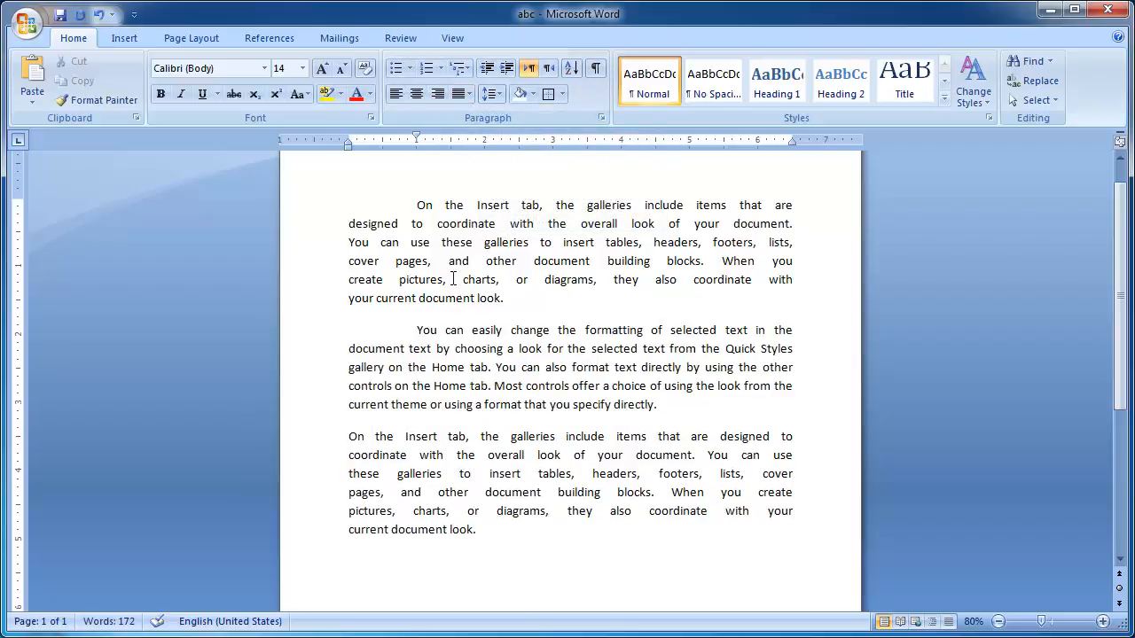
{"action": "left_click_drag", "start_coordinate": [420, 203], "coordinate": [806, 527]}
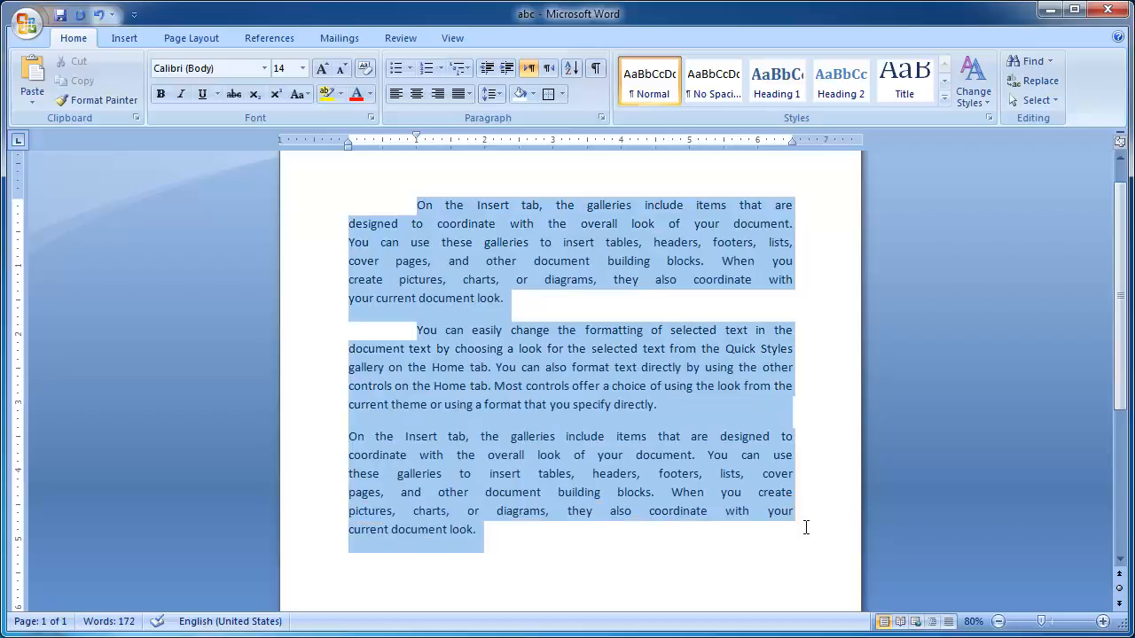
{"action": "left_click", "coordinate": [470, 94]}
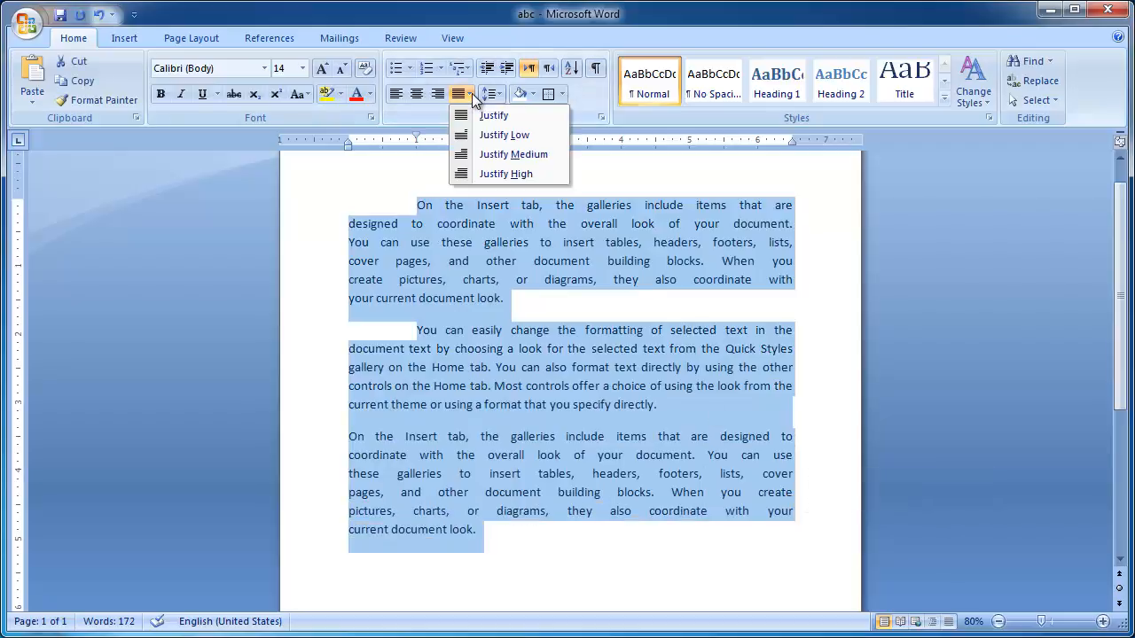
{"action": "left_click", "coordinate": [510, 154]}
{"action": "left_click", "coordinate": [753, 348]}
{"action": "scroll", "coordinate": [584, 364], "scroll_direction": "up", "scroll_amount": 1}
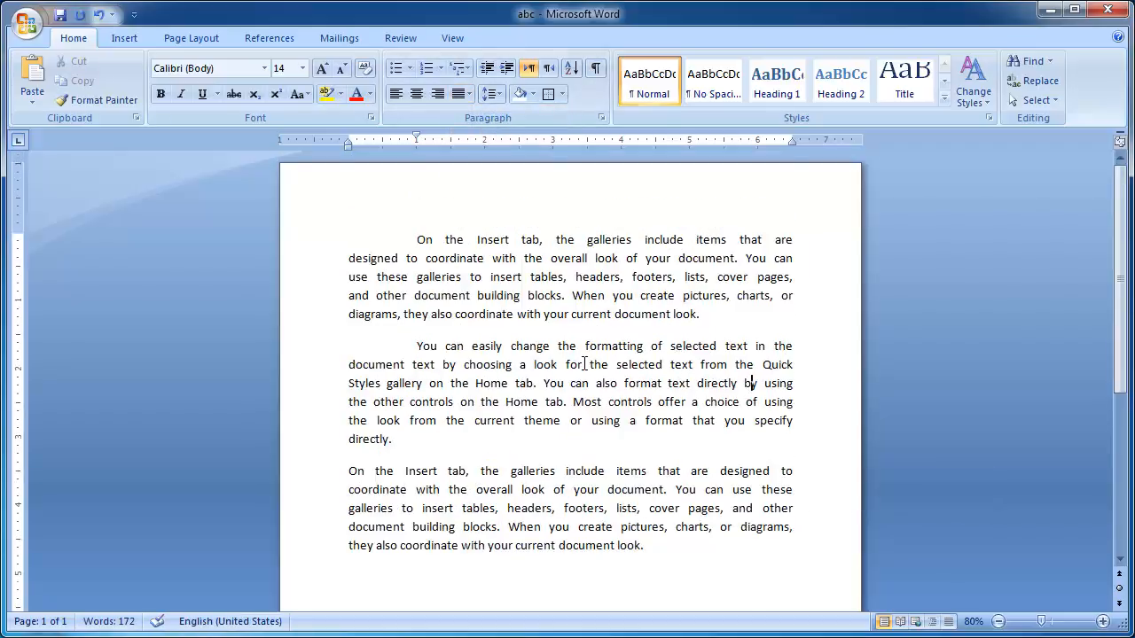
{"action": "scroll", "coordinate": [584, 363], "scroll_direction": "down", "scroll_amount": 1}
{"action": "scroll", "coordinate": [585, 363], "scroll_direction": "up", "scroll_amount": 1}
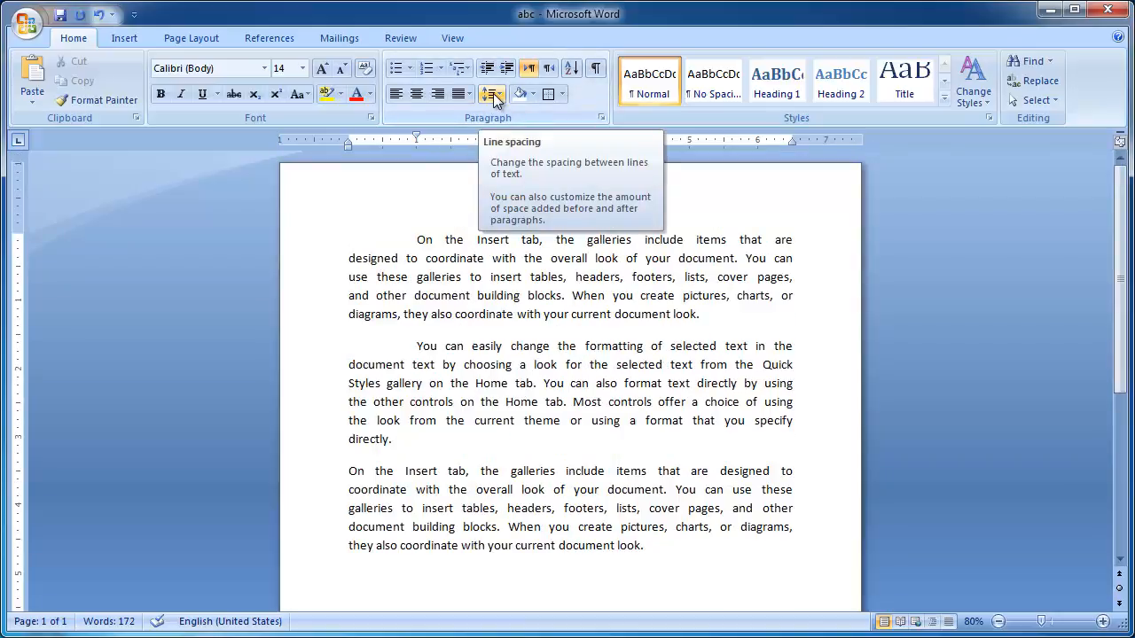
Set the line spacing of the first paragraph to 1.5
{"action": "left_click_drag", "start_coordinate": [408, 240], "coordinate": [702, 315]}
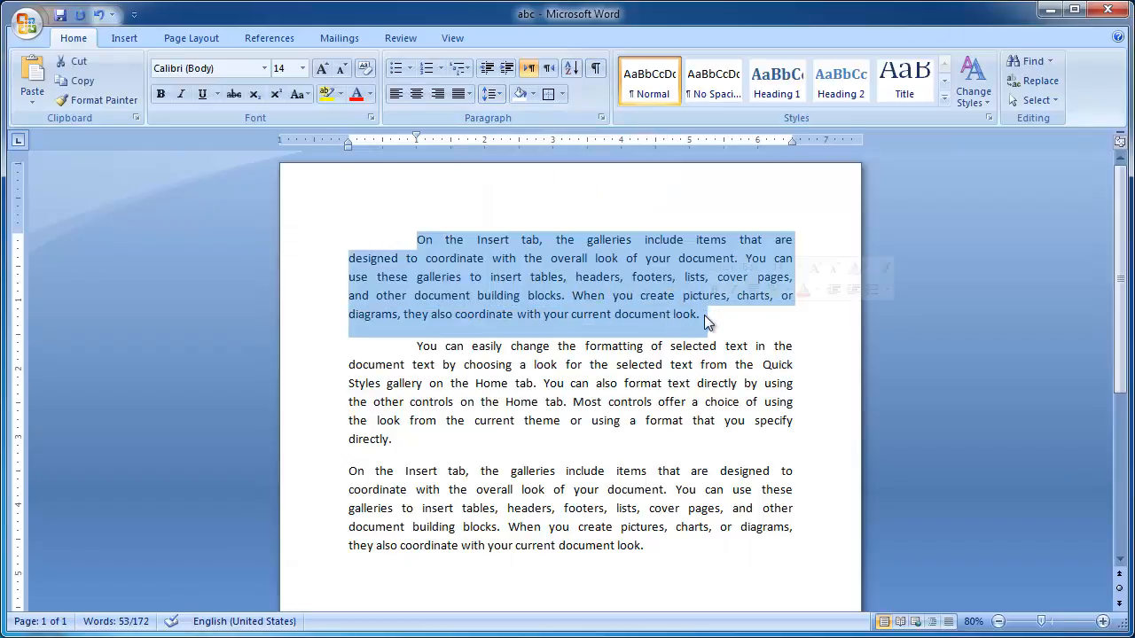
{"action": "left_click", "coordinate": [500, 94]}
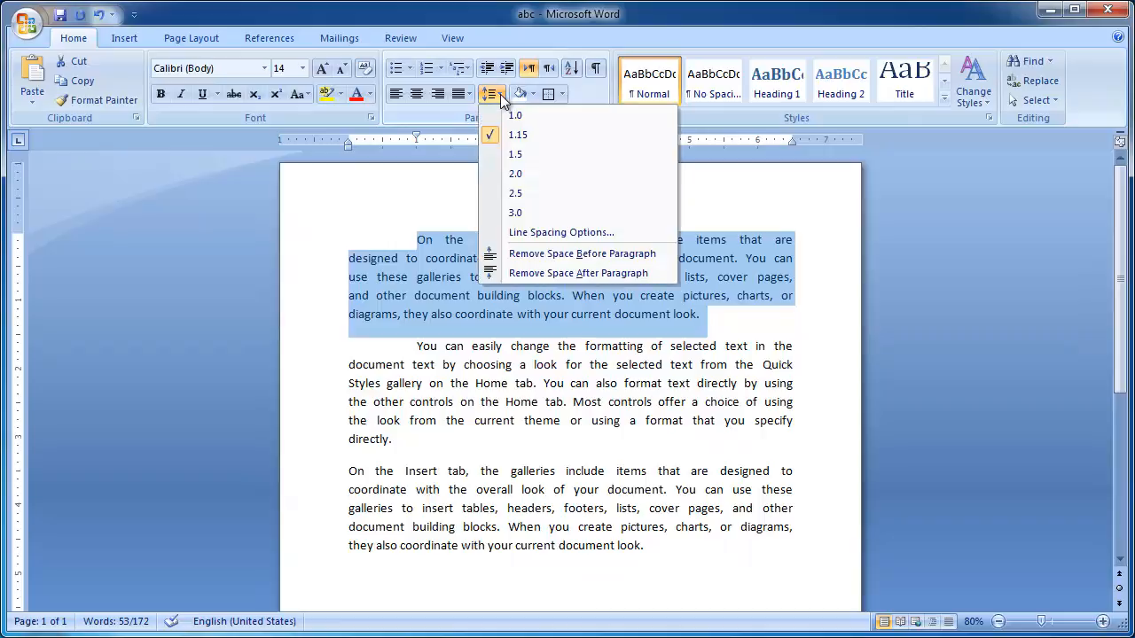
{"action": "left_click", "coordinate": [529, 152]}
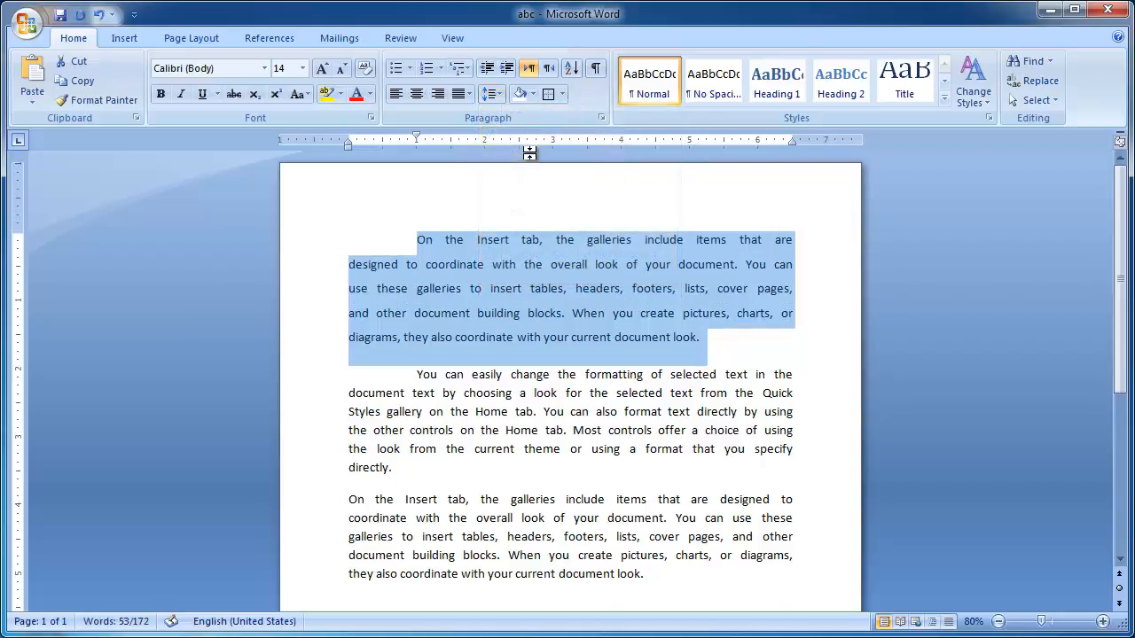
{"action": "left_click", "coordinate": [740, 343]}
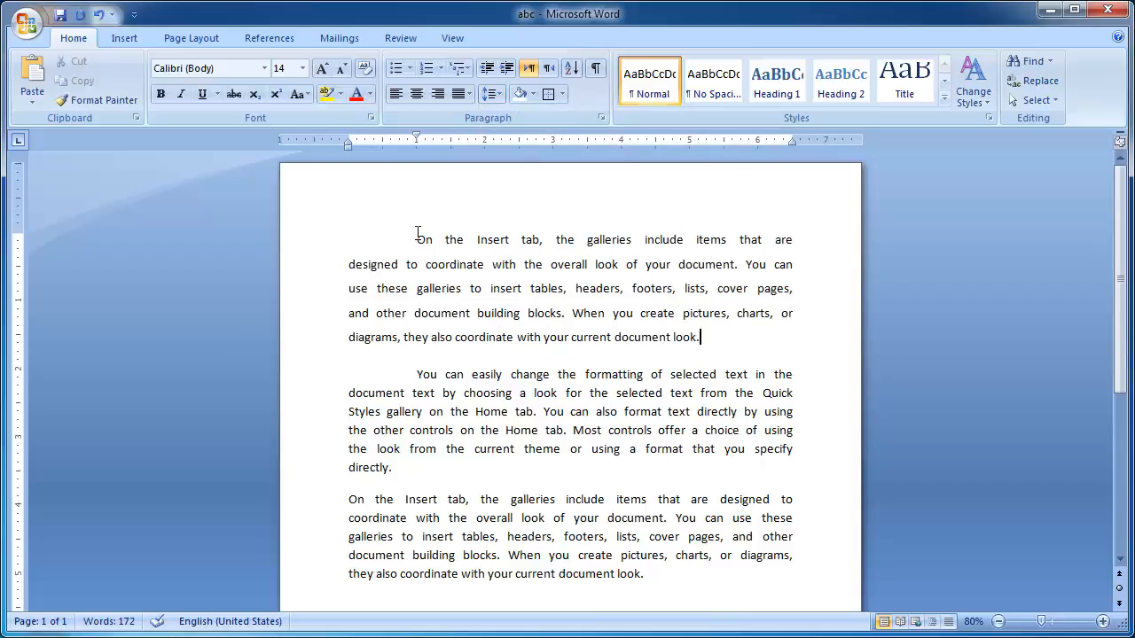
Set the line spacing of the first paragraph to 2.0
{"action": "left_click_drag", "start_coordinate": [417, 236], "coordinate": [766, 347]}
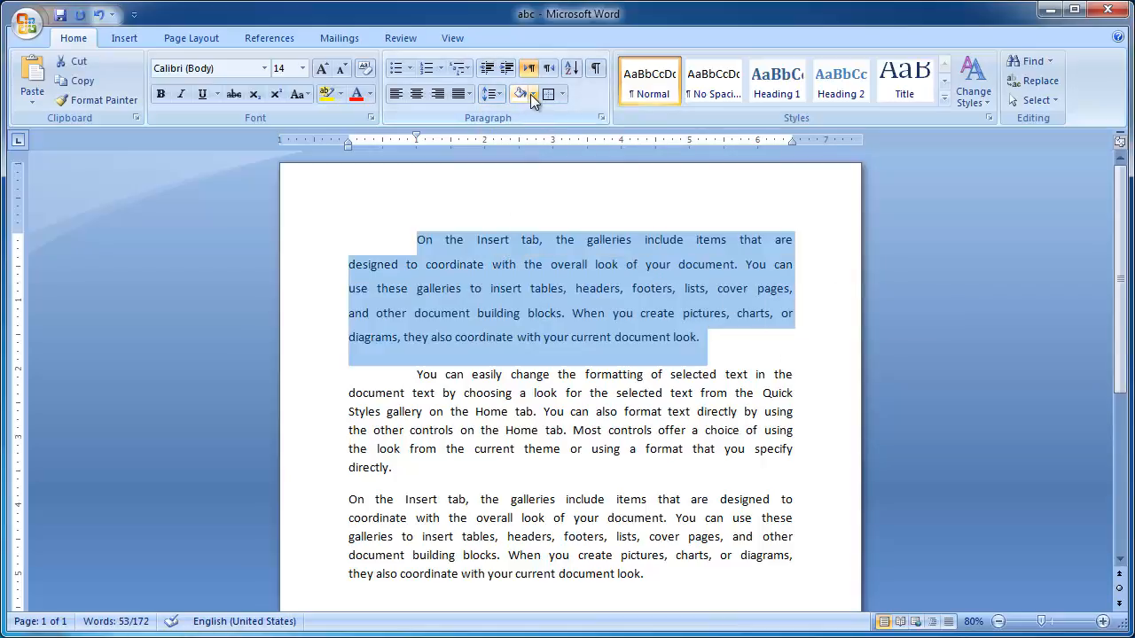
{"action": "left_click", "coordinate": [493, 98]}
{"action": "left_click", "coordinate": [525, 173]}
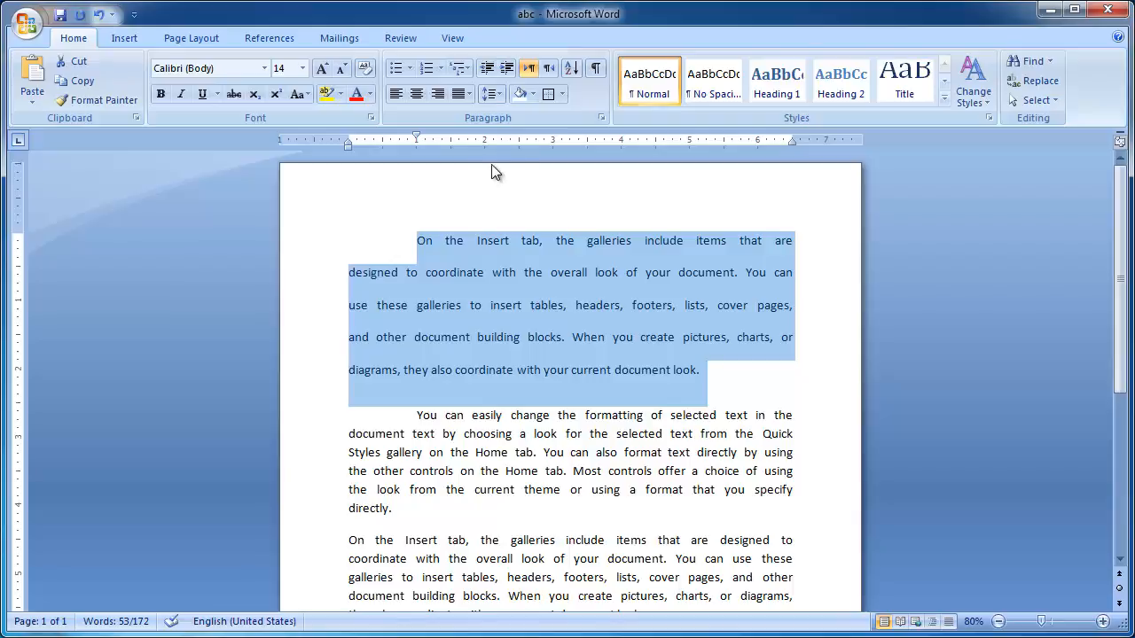
{"action": "left_click", "coordinate": [788, 344]}
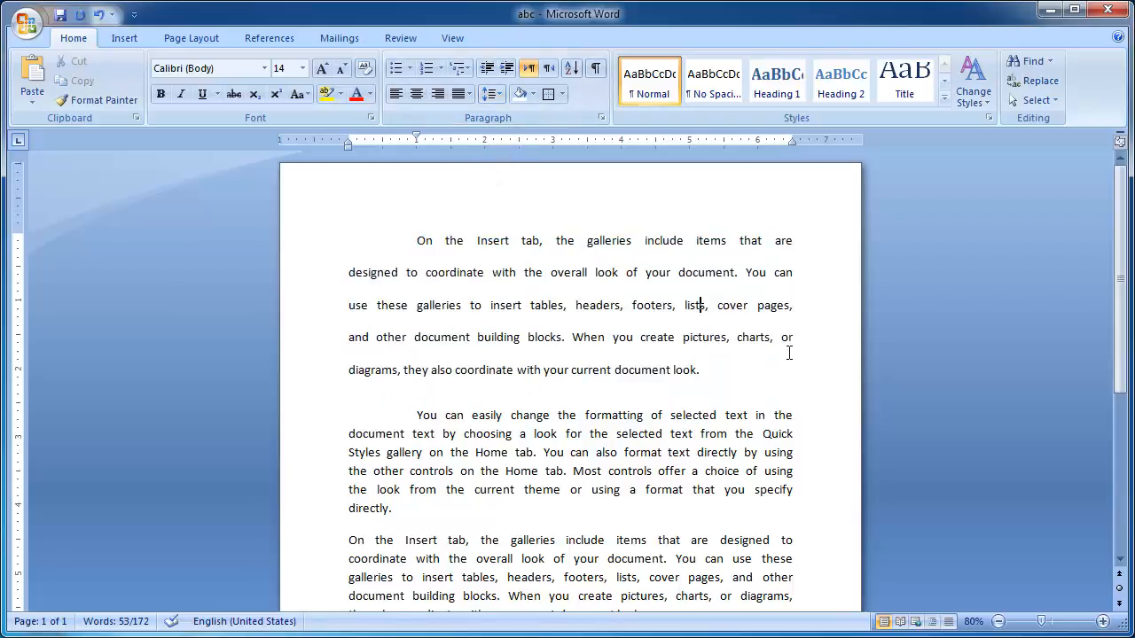
Look over the line spacing choices for the first paragraph, including the options for space before and after it
{"action": "left_click_drag", "start_coordinate": [417, 241], "coordinate": [716, 364]}
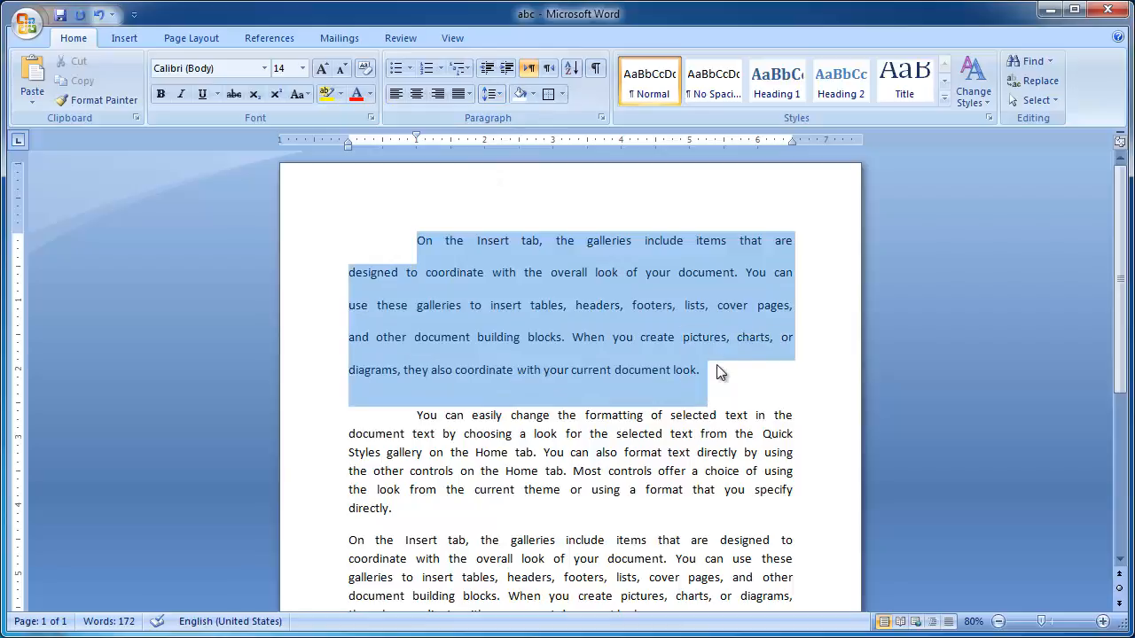
{"action": "left_click", "coordinate": [492, 94]}
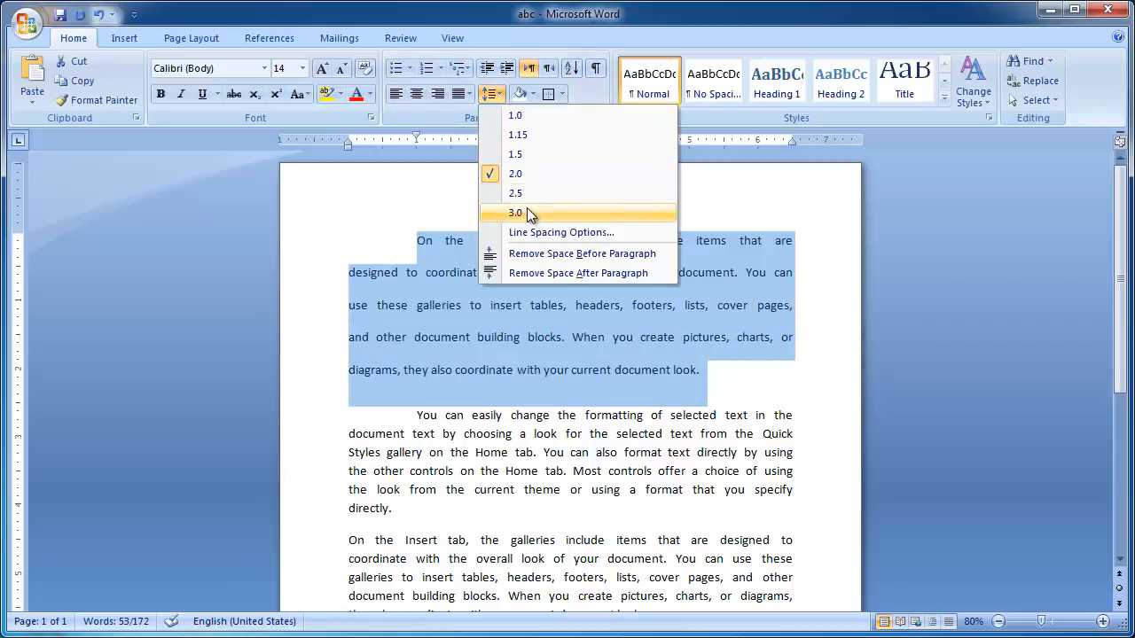
{"action": "left_click", "coordinate": [641, 257]}
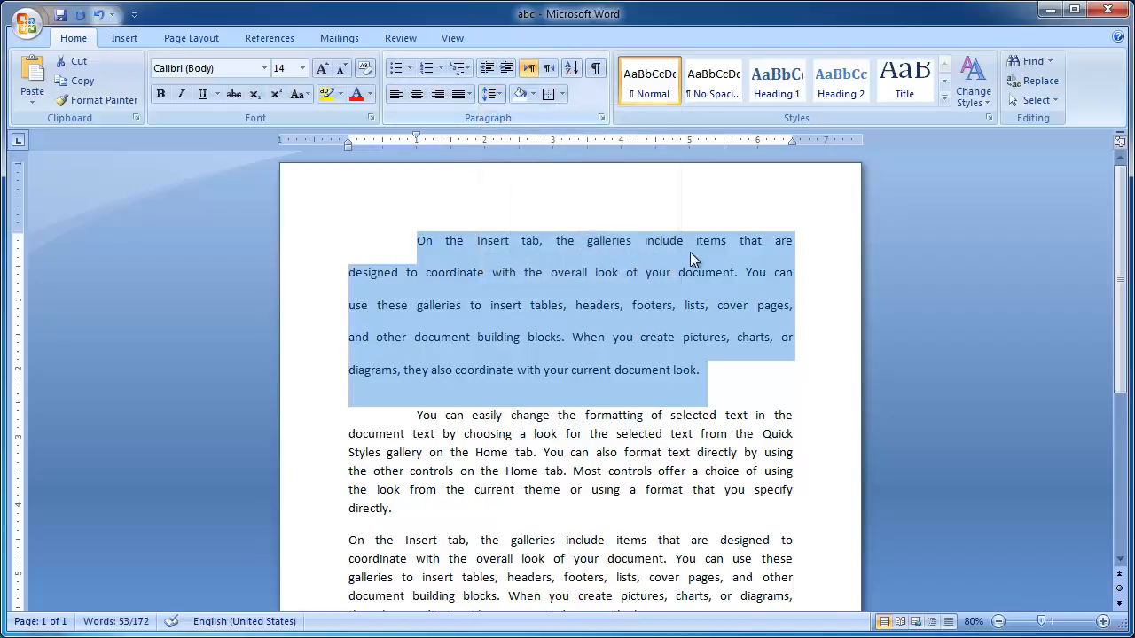
{"action": "left_click", "coordinate": [829, 275]}
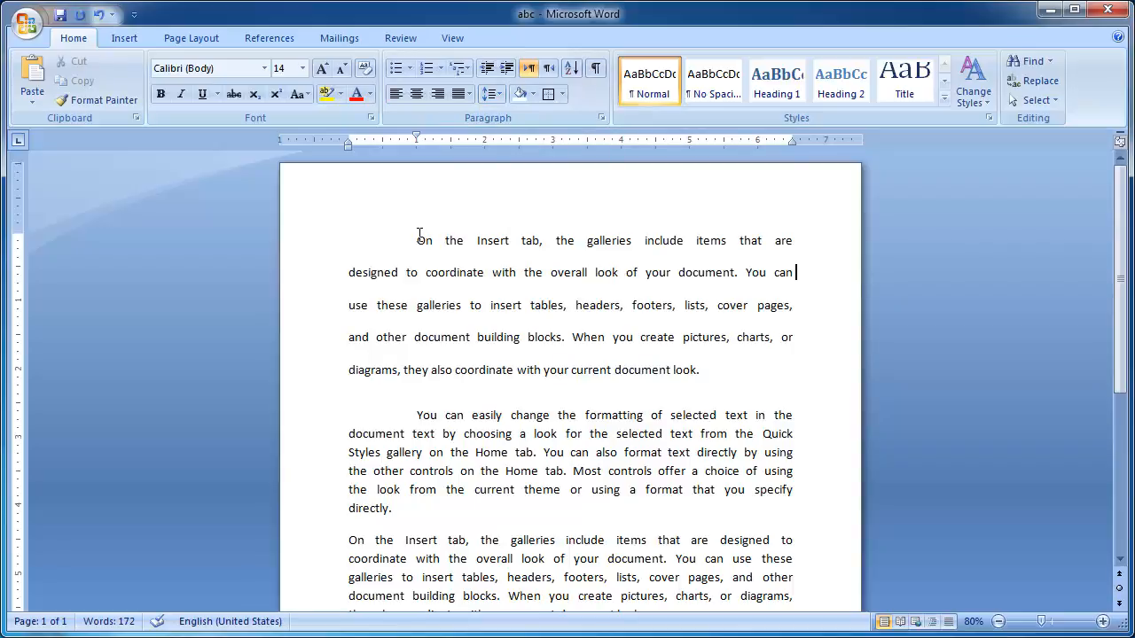
Shade the background of the first paragraph with a tan theme color
{"action": "left_click_drag", "start_coordinate": [420, 236], "coordinate": [740, 365]}
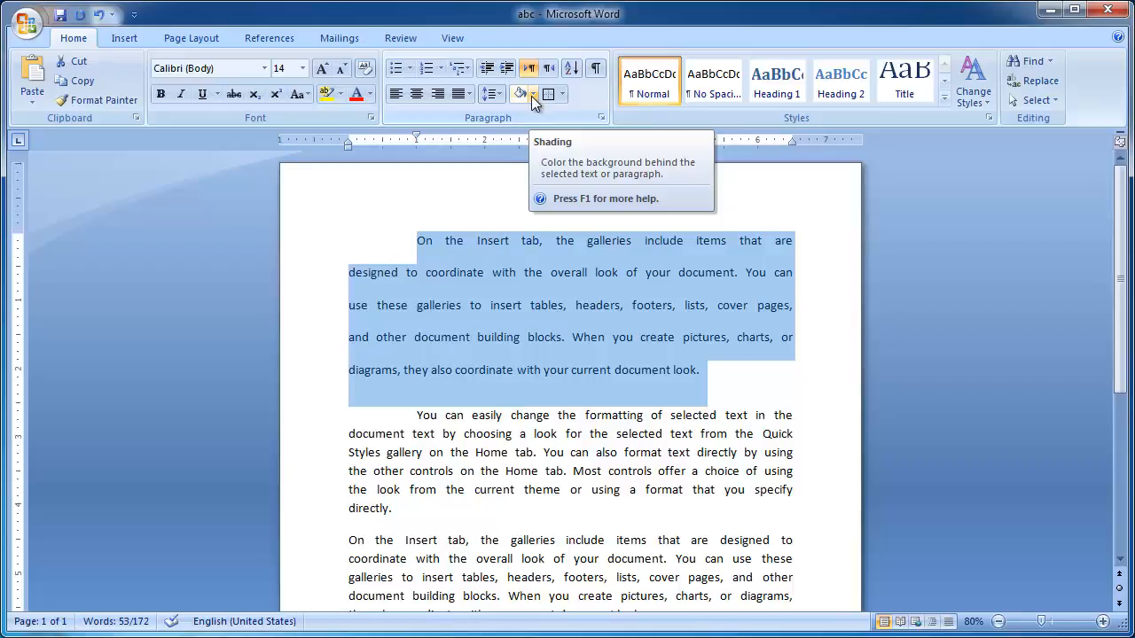
{"action": "left_click", "coordinate": [532, 96]}
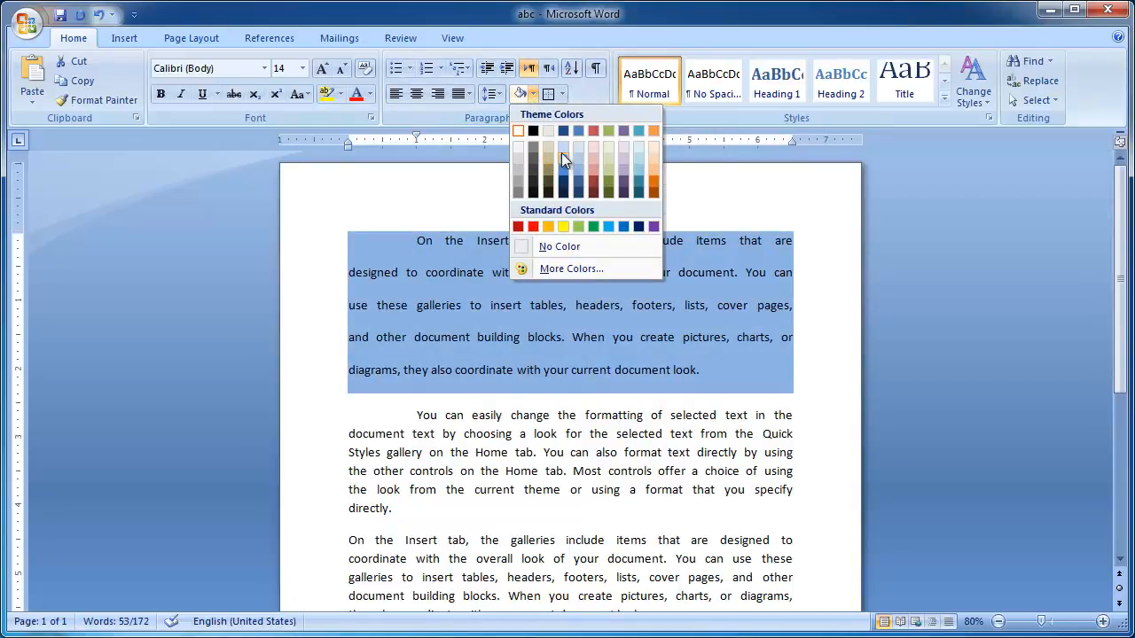
{"action": "left_click", "coordinate": [551, 160]}
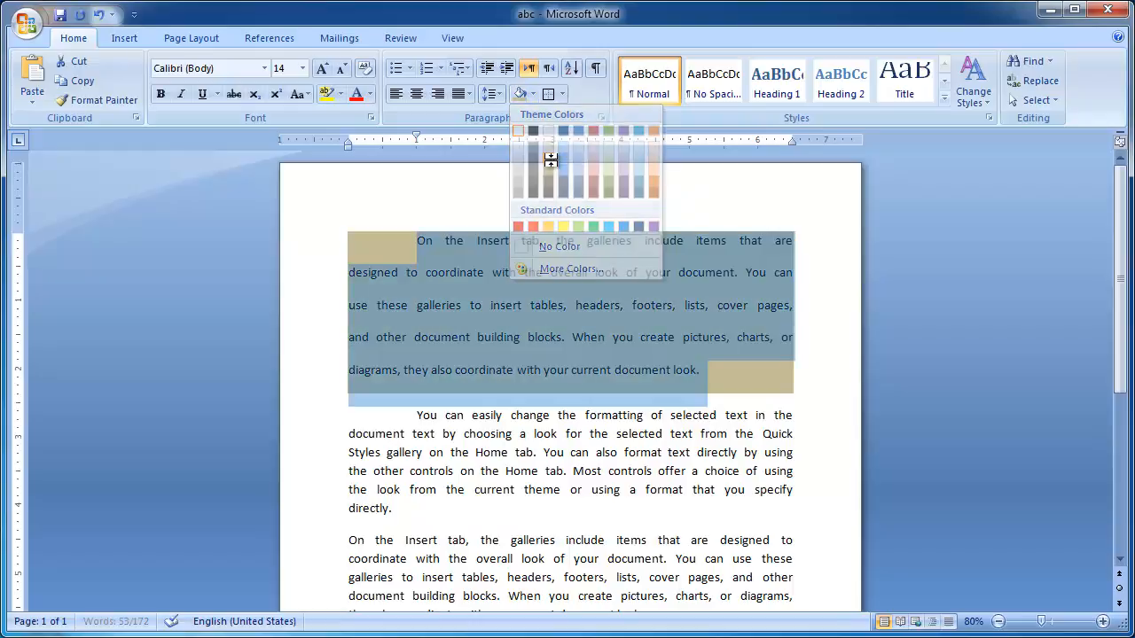
{"action": "left_click", "coordinate": [592, 217]}
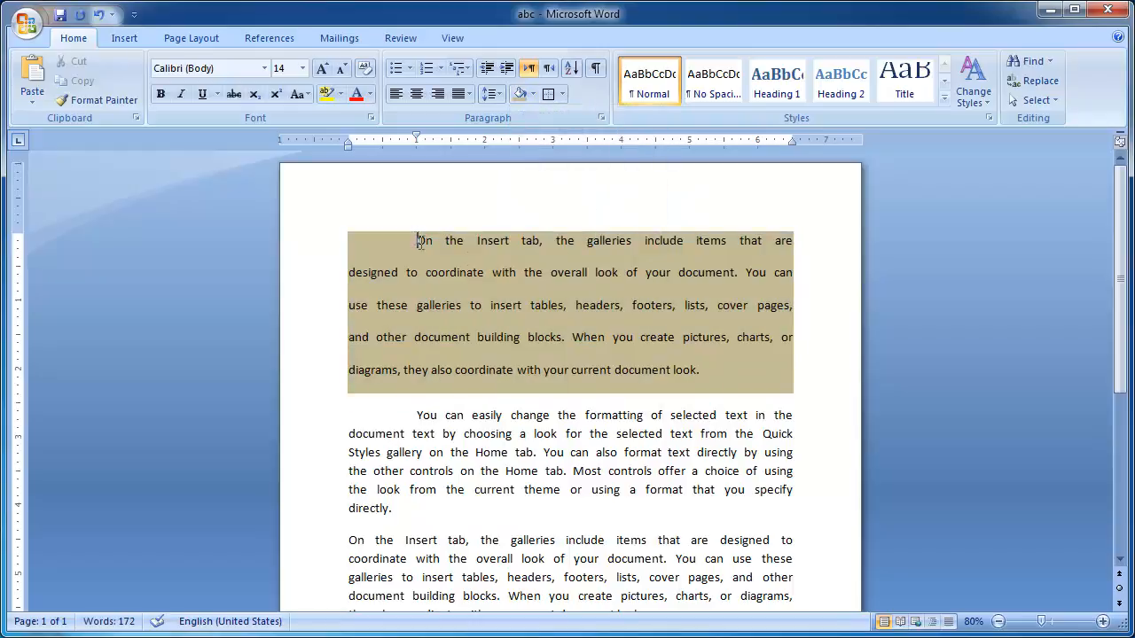
Change the shading of the first paragraph to the standard yellow
{"action": "mouse_move", "coordinate": [424, 240]}
{"action": "left_mouse_down"}
{"action": "mouse_move", "coordinate": [753, 347]}
{"action": "mouse_move", "coordinate": [758, 372]}
{"action": "left_mouse_up"}
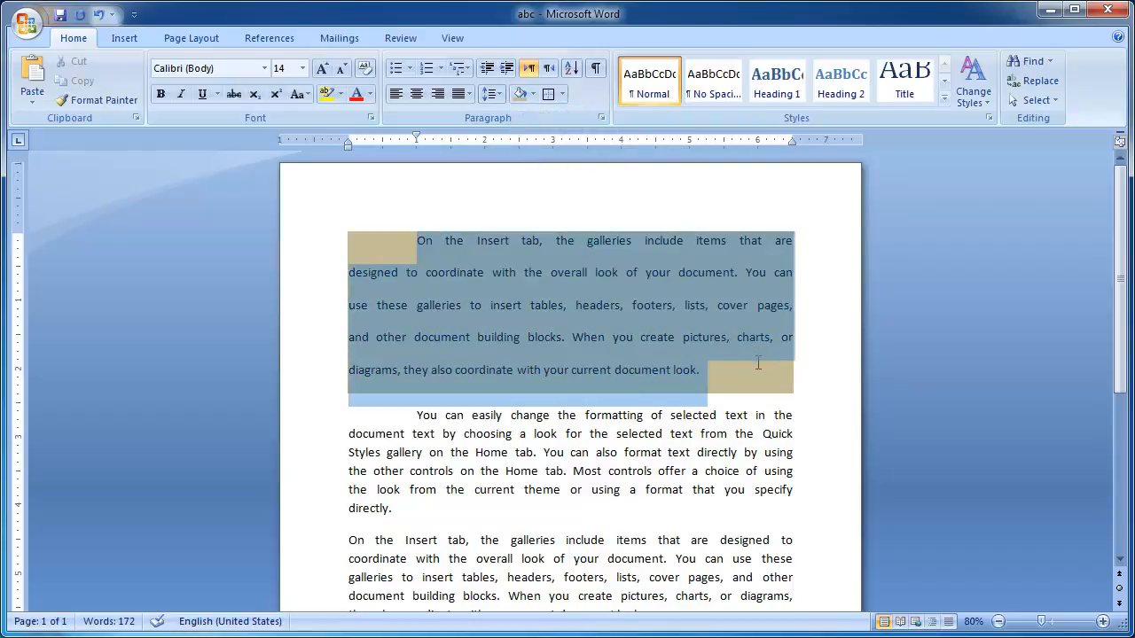
{"action": "left_click", "coordinate": [533, 94]}
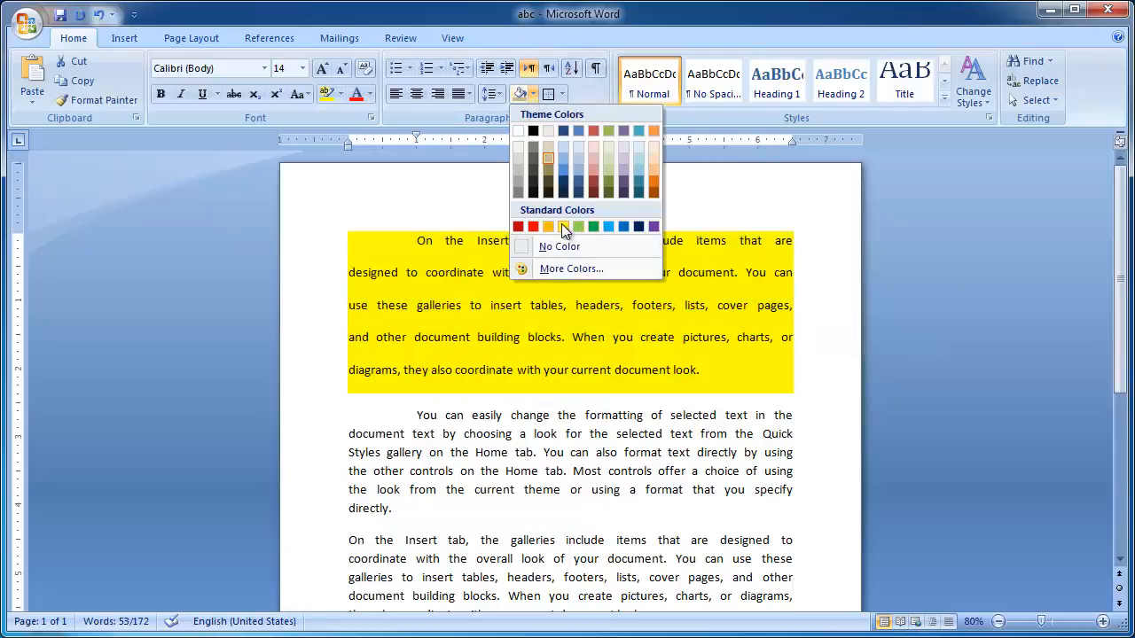
{"action": "left_click", "coordinate": [562, 226]}
{"action": "left_click", "coordinate": [770, 338]}
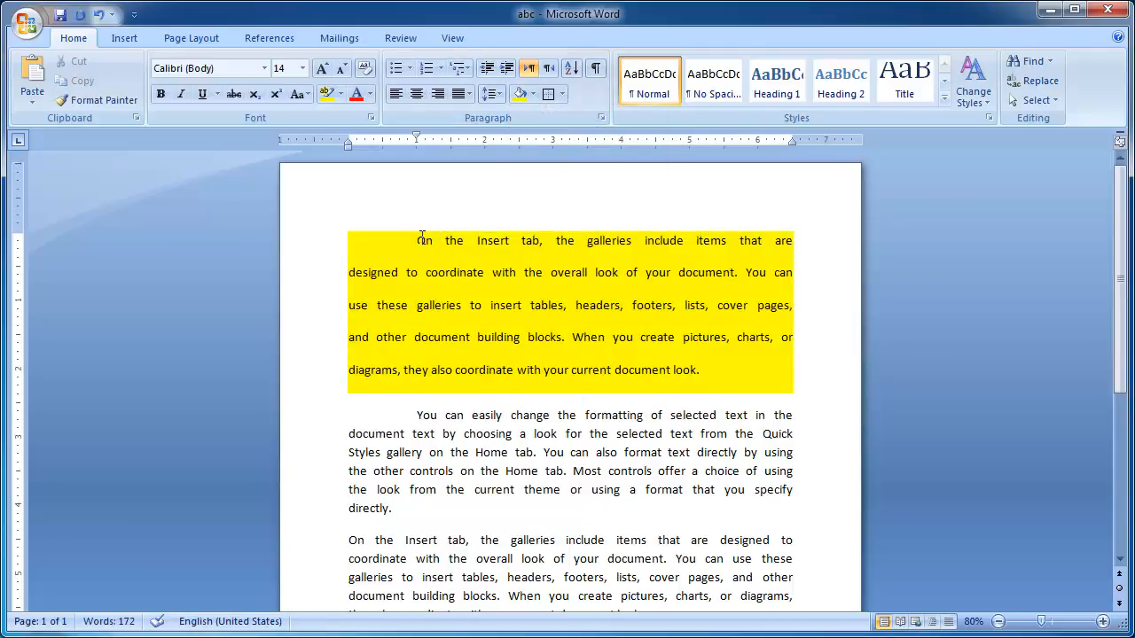
{"action": "left_click_drag", "start_coordinate": [419, 241], "coordinate": [716, 364]}
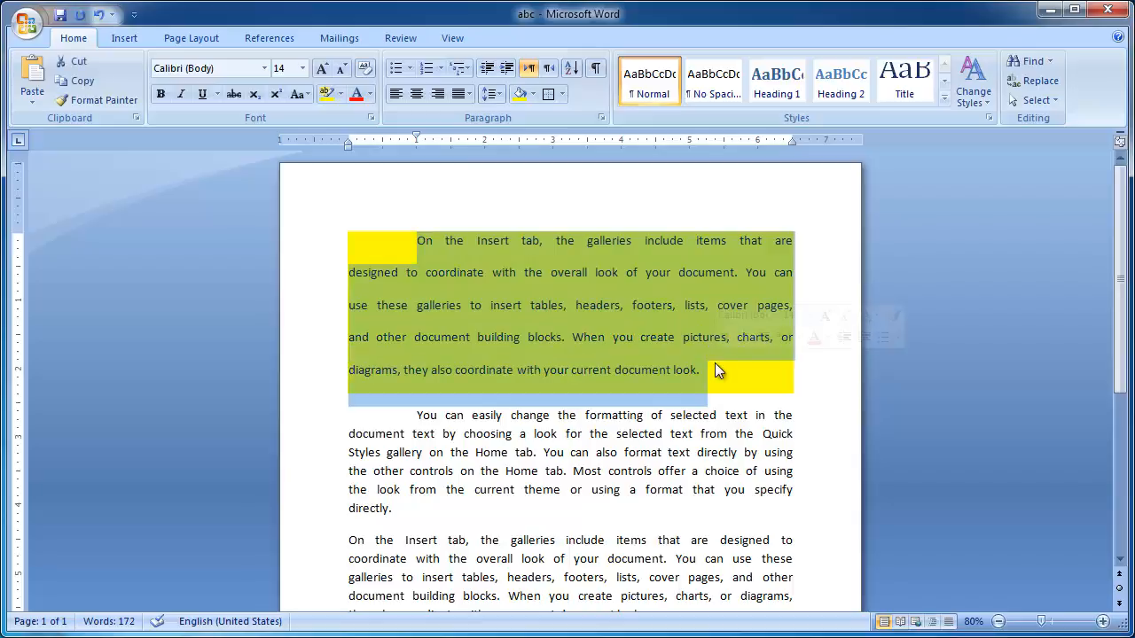
{"action": "left_click", "coordinate": [561, 94]}
{"action": "left_click", "coordinate": [735, 247]}
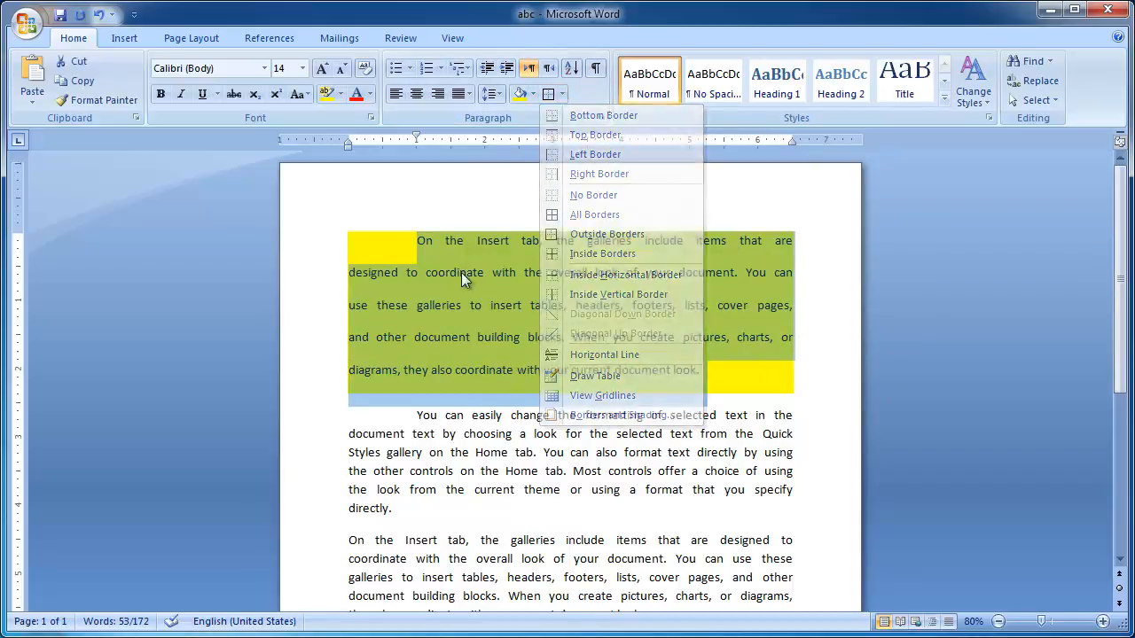
{"action": "left_click", "coordinate": [327, 273]}
{"action": "left_click", "coordinate": [589, 305]}
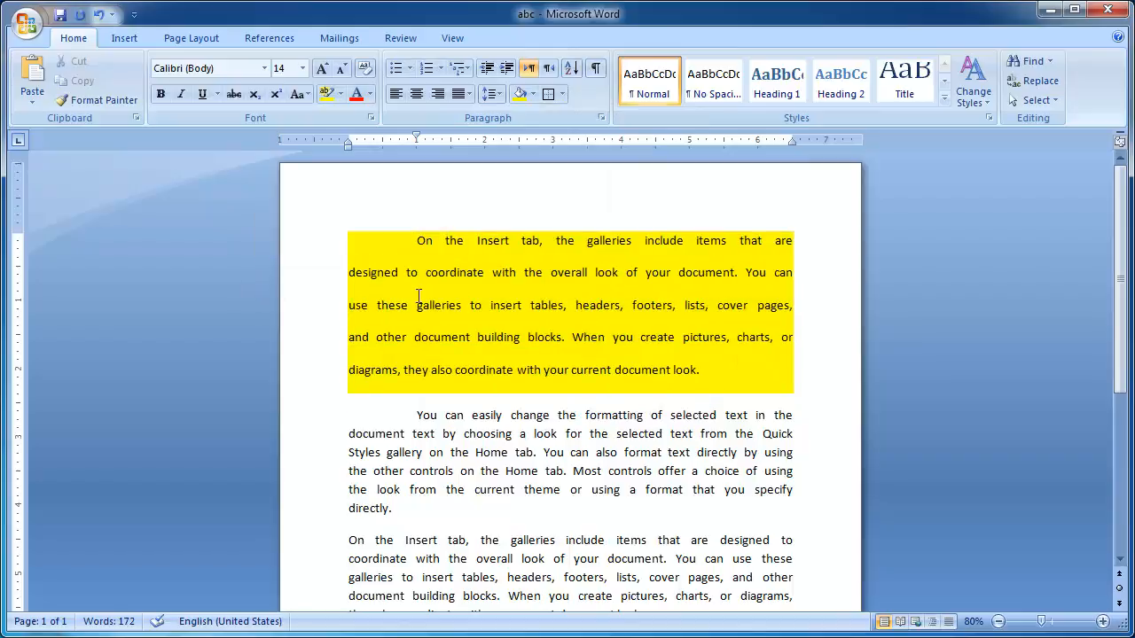
{"action": "left_click_drag", "start_coordinate": [377, 305], "coordinate": [780, 348]}
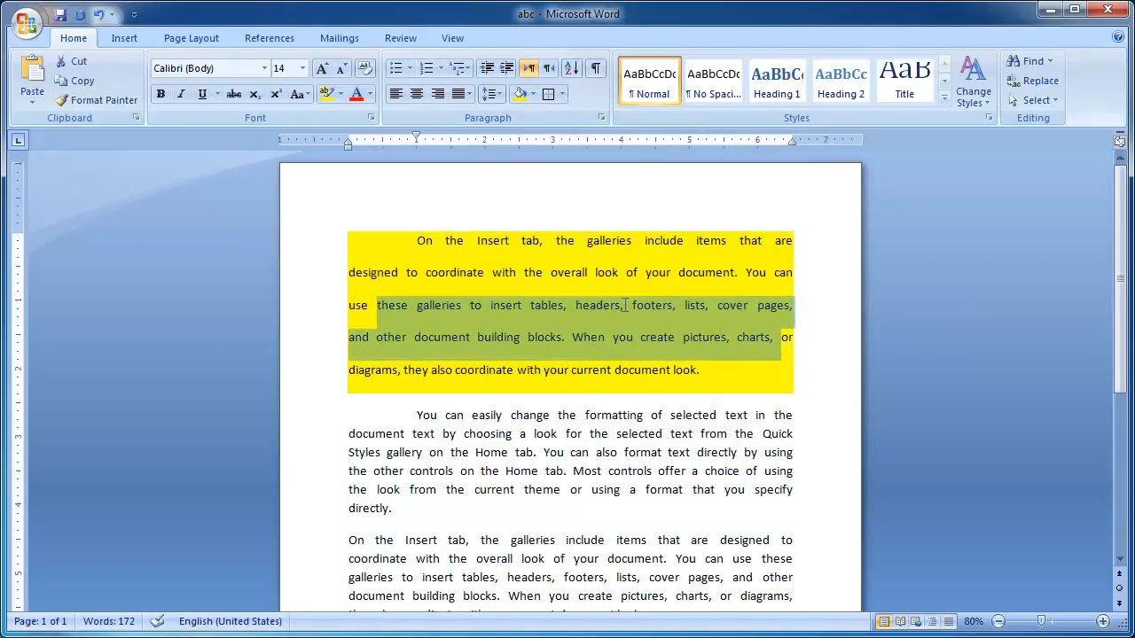
Add a top border and a bottom border to the whole first paragraph
{"action": "left_click_drag", "start_coordinate": [390, 245], "coordinate": [788, 375]}
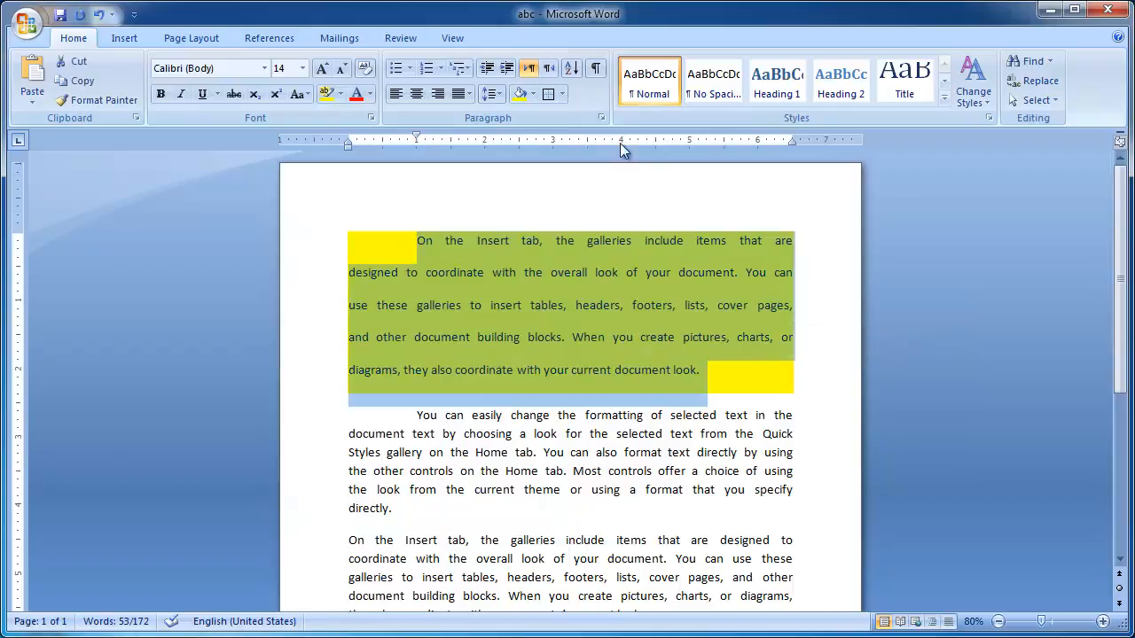
{"action": "left_click", "coordinate": [561, 94]}
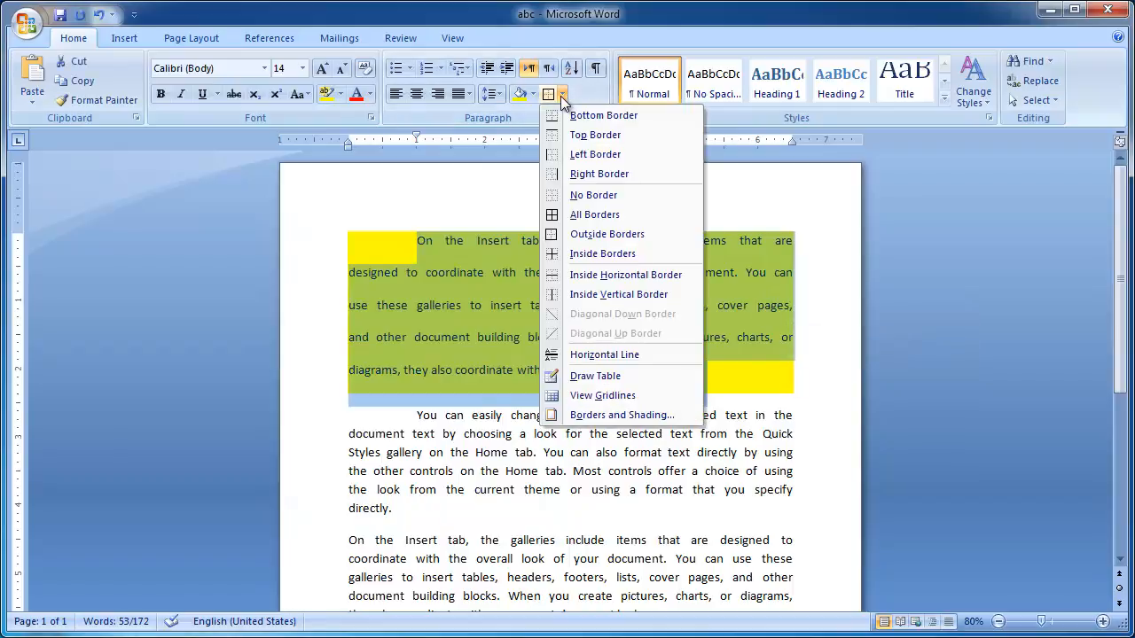
{"action": "left_click", "coordinate": [589, 135]}
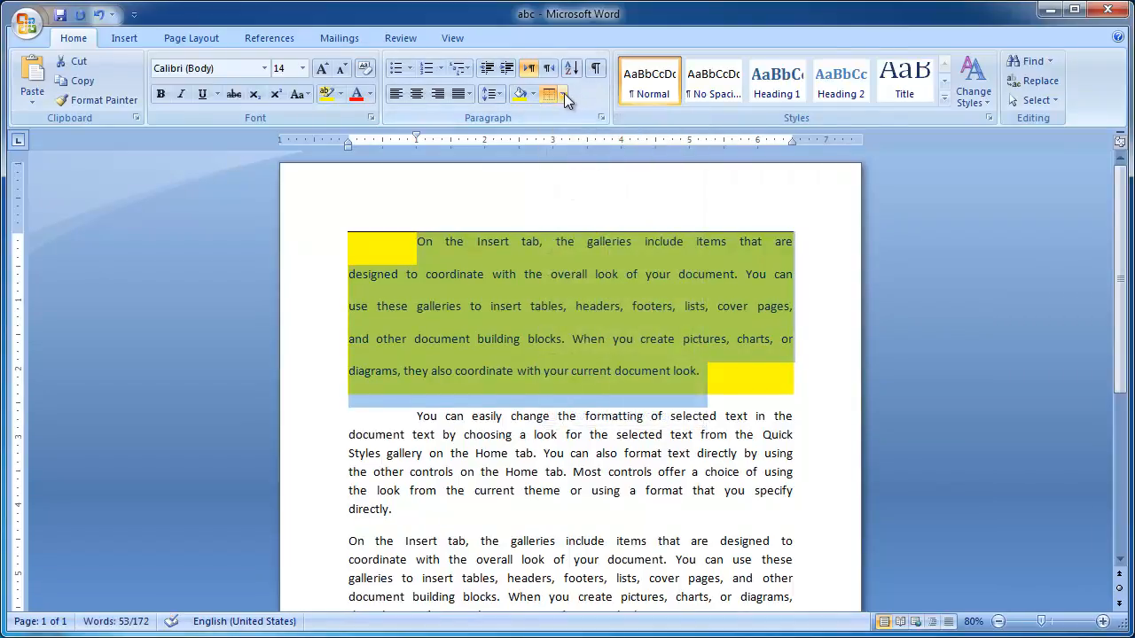
{"action": "left_click", "coordinate": [563, 94]}
{"action": "left_click", "coordinate": [587, 115]}
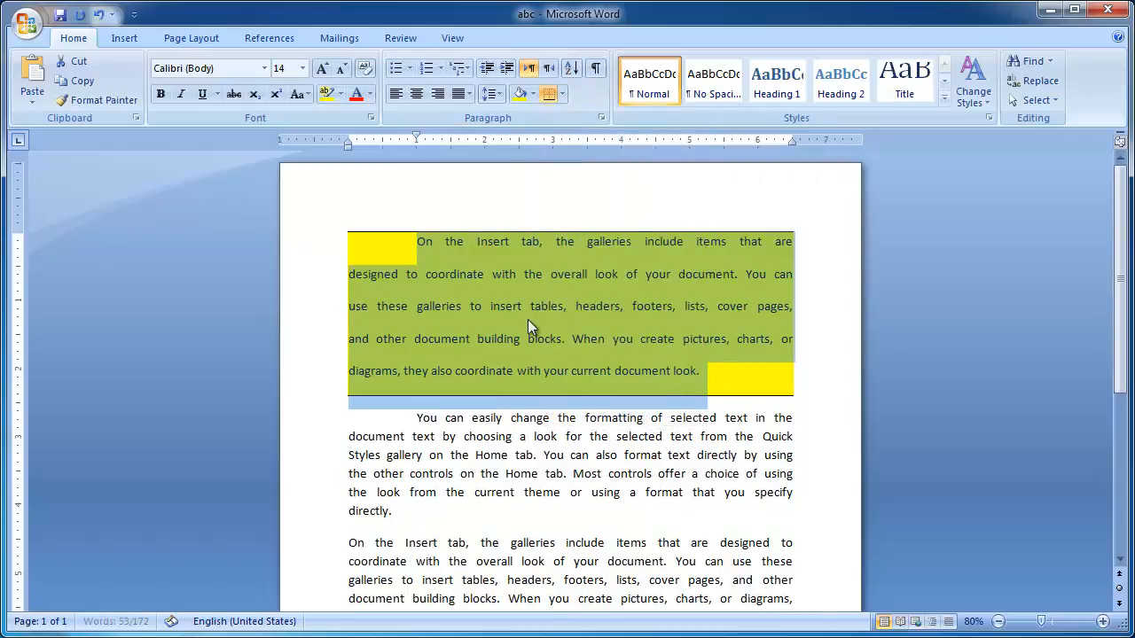
{"action": "left_click", "coordinate": [784, 388]}
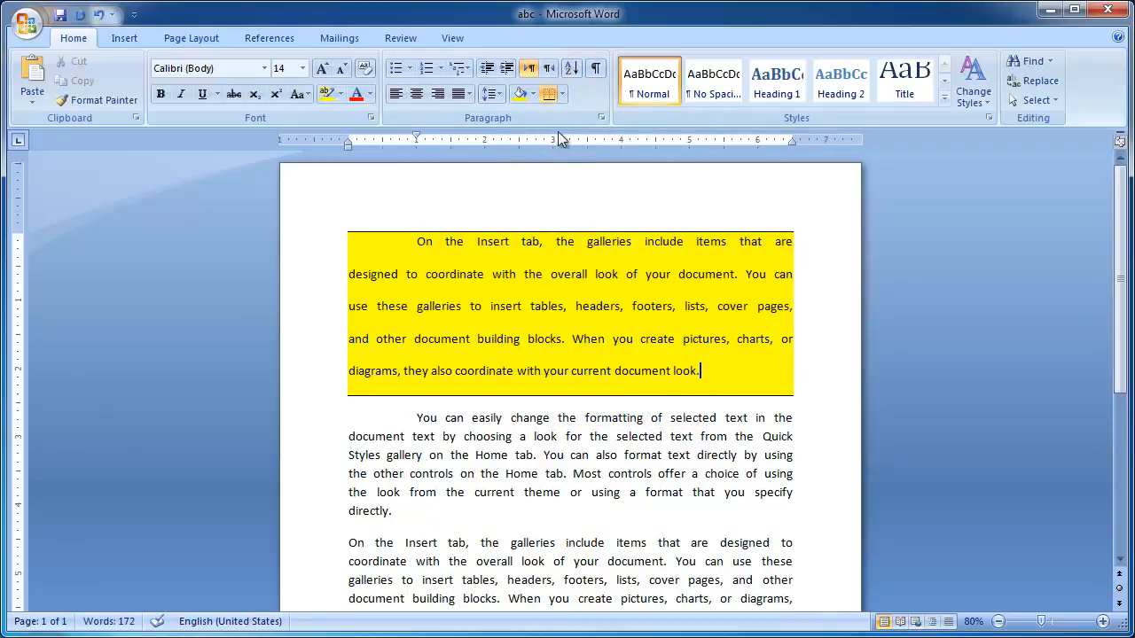
Apply outside borders around the first paragraph
{"action": "left_click", "coordinate": [562, 95]}
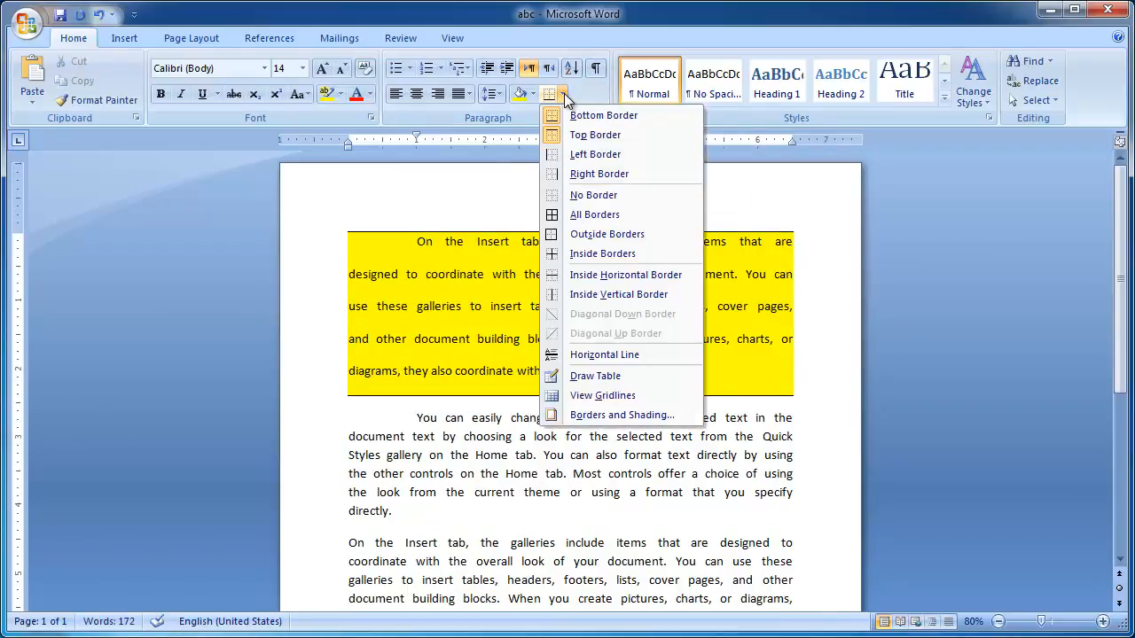
{"action": "left_click", "coordinate": [576, 234]}
{"action": "left_click", "coordinate": [785, 306]}
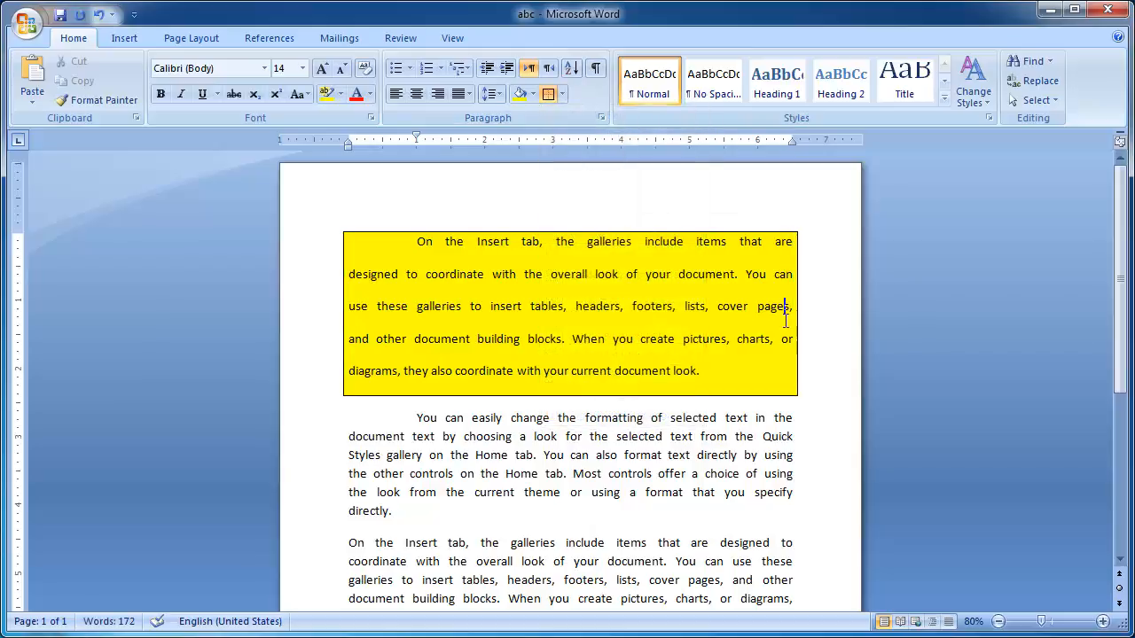
Select the whole first paragraph and apply All Borders to it
{"action": "left_click_drag", "start_coordinate": [410, 241], "coordinate": [821, 378]}
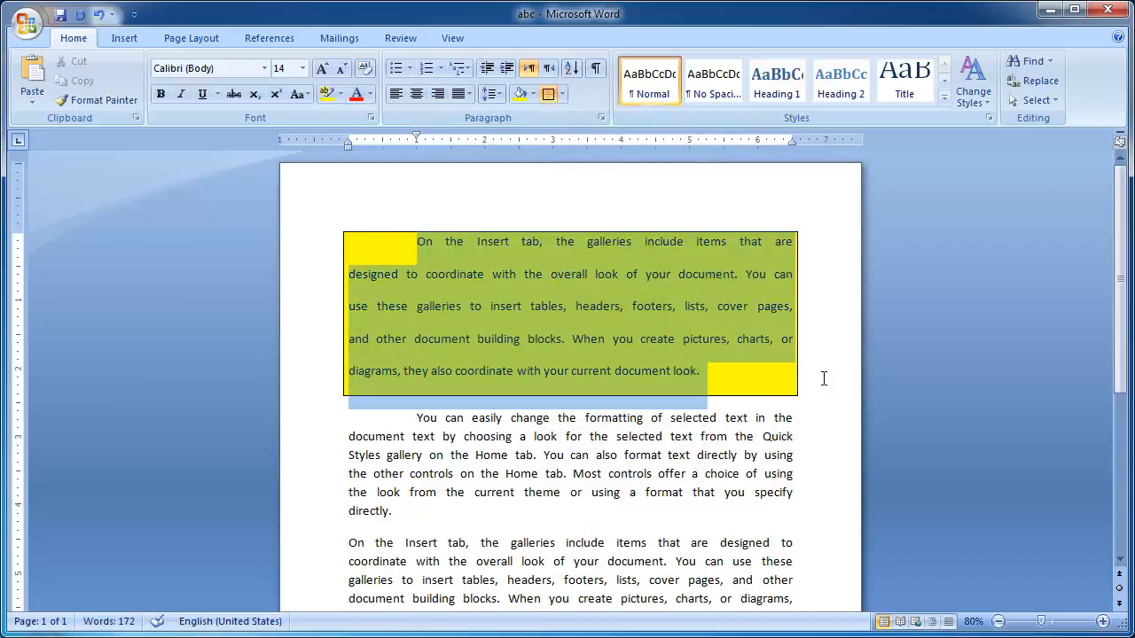
{"action": "left_click", "coordinate": [563, 96]}
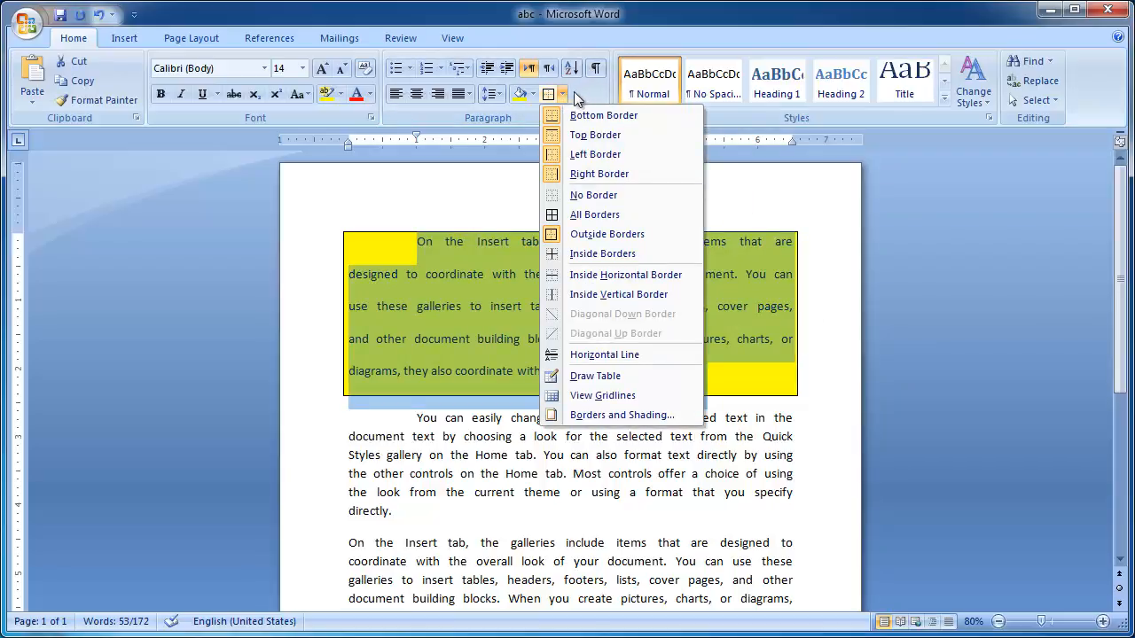
{"action": "left_click", "coordinate": [564, 94]}
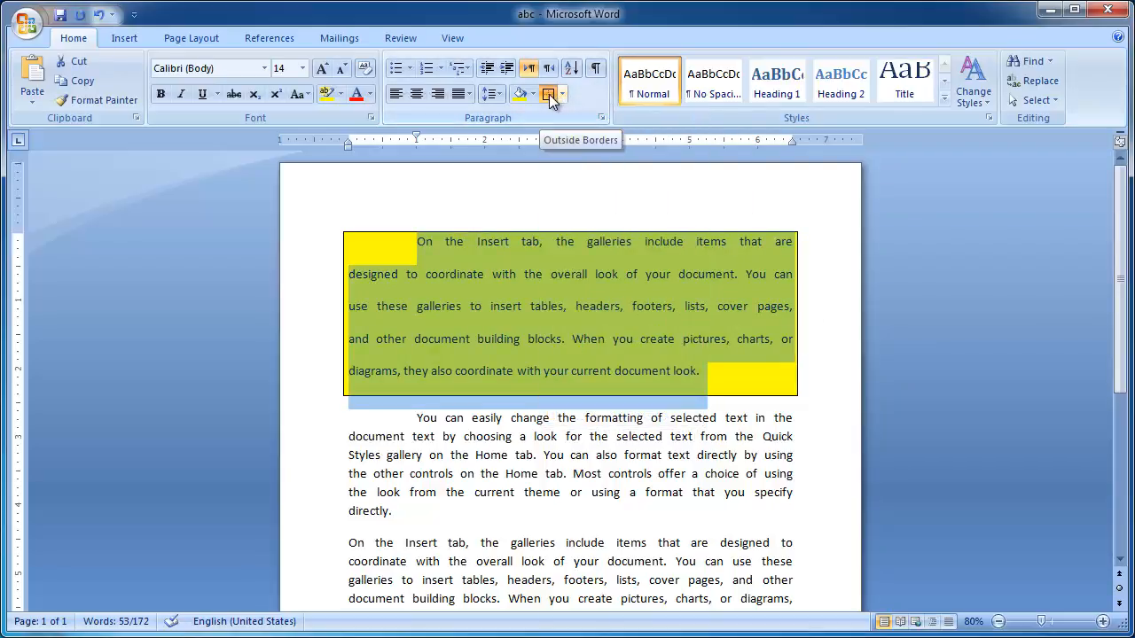
{"action": "left_click", "coordinate": [562, 94]}
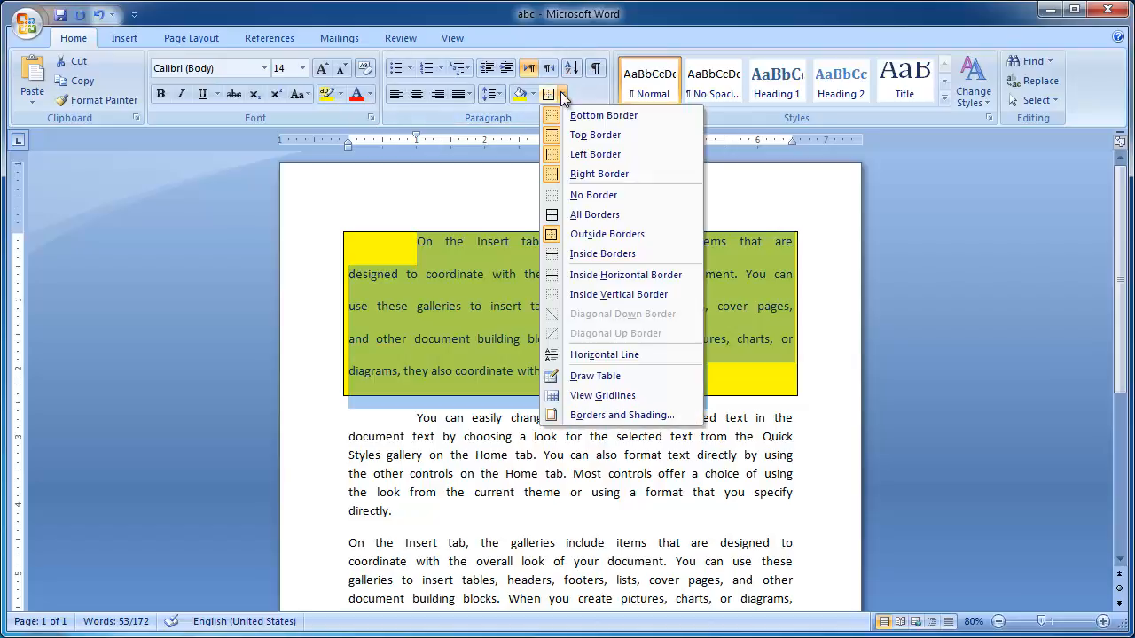
{"action": "left_click", "coordinate": [592, 214]}
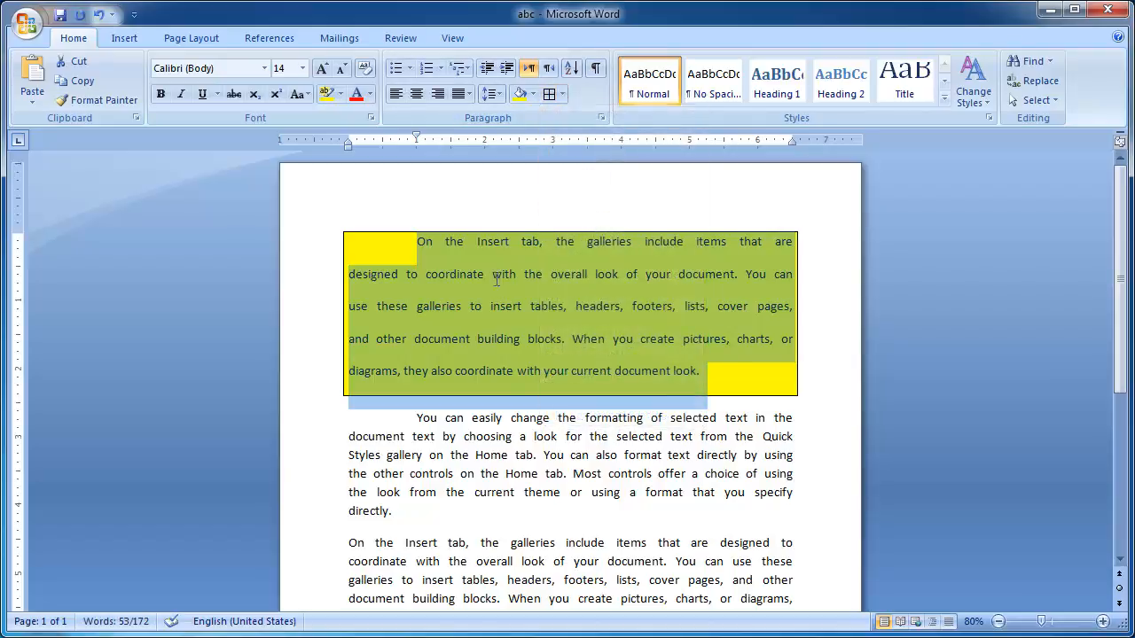
{"action": "left_click", "coordinate": [689, 312]}
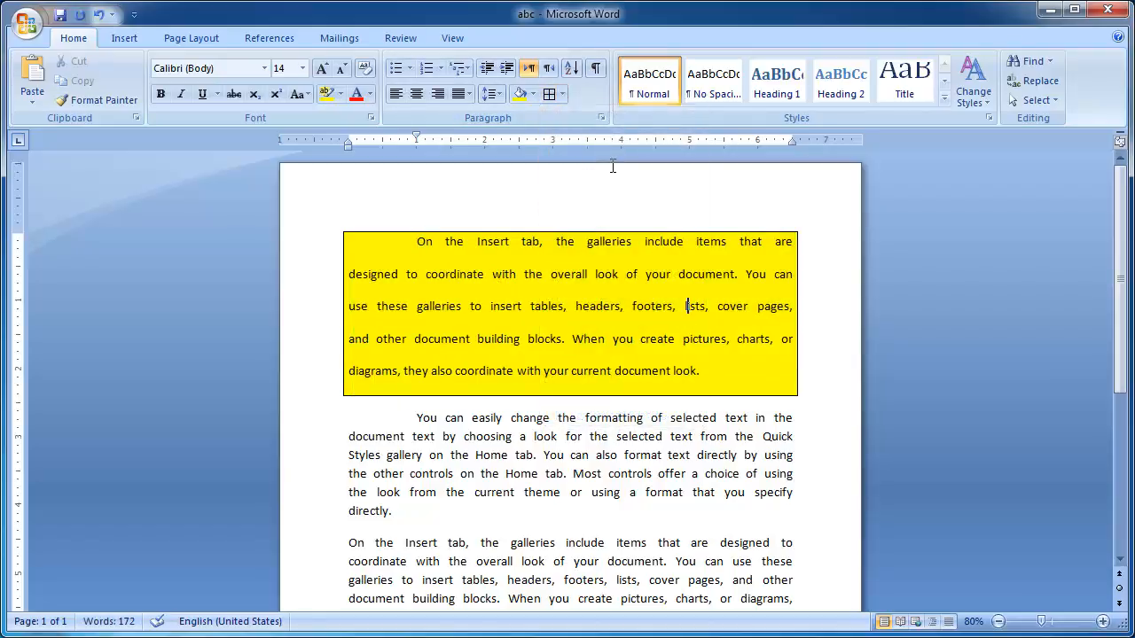